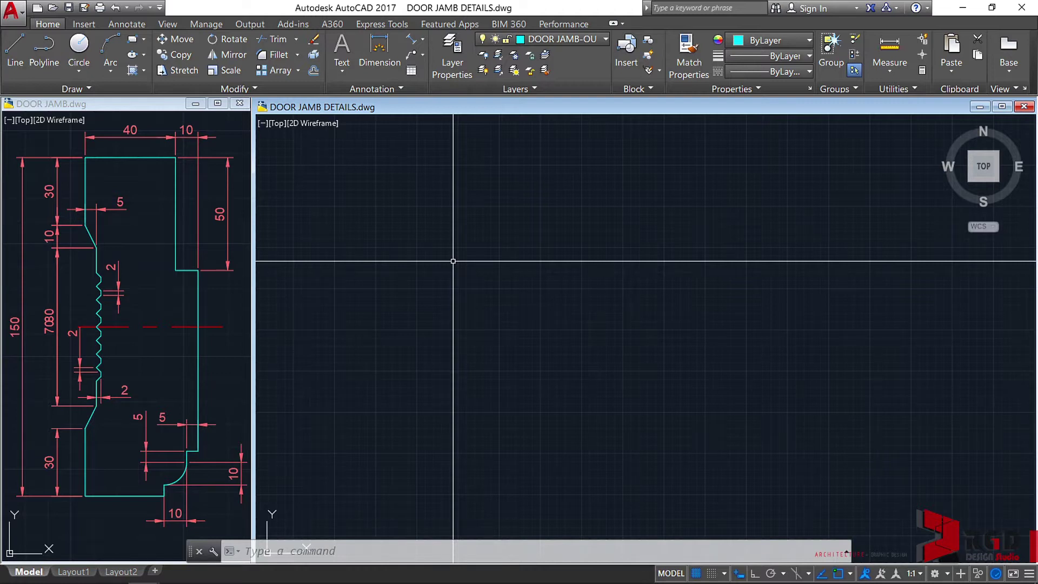
Start a polyline near the origin, at about (9.4, 9.0), and draw its first segment 150 units straight up with Ortho on
text(PL)
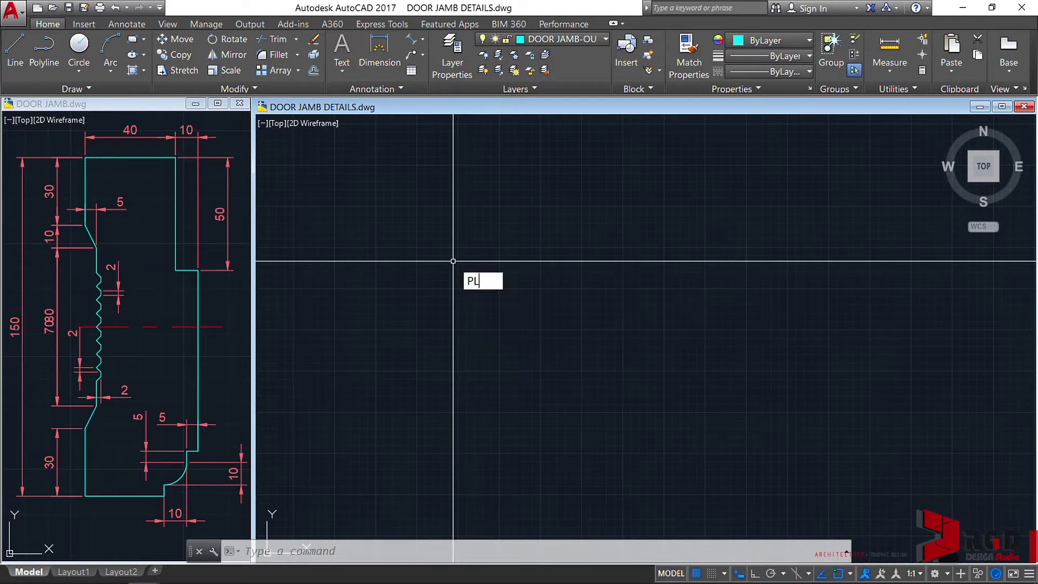
key(Return)
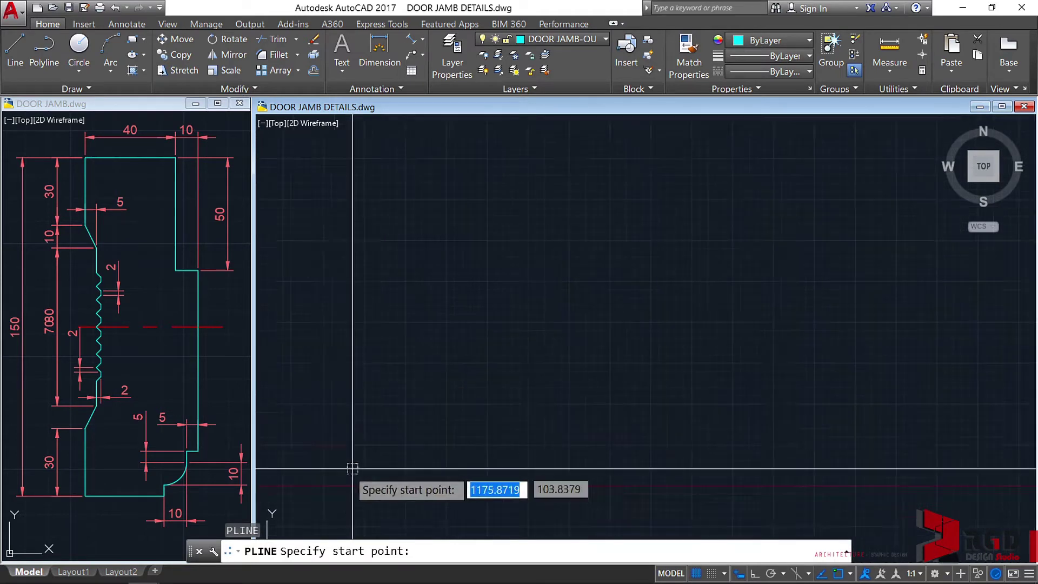
middle_drag(348, 467, 709, 326)
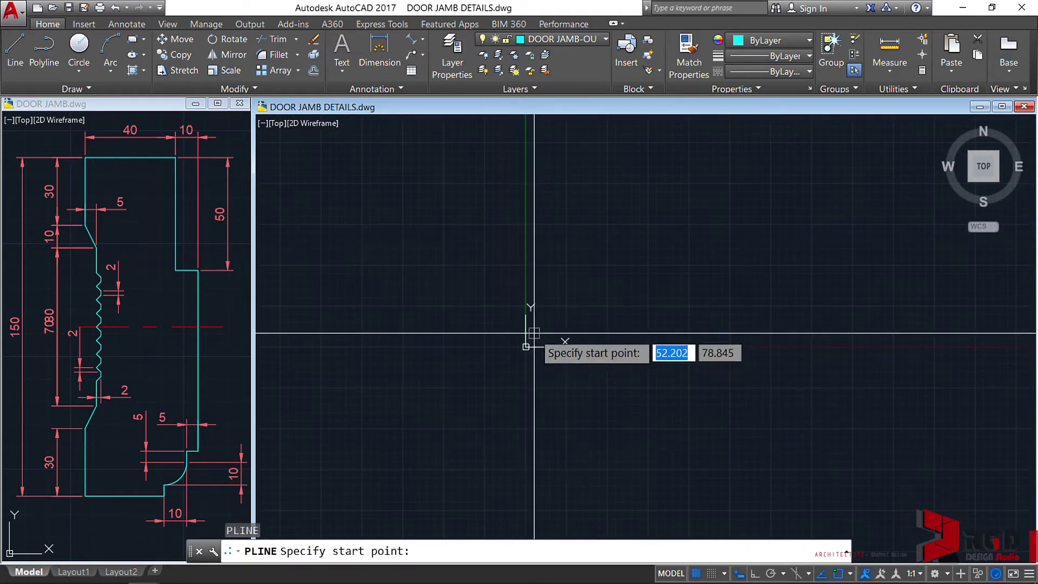
mouse_move(563, 316)
middle_down()
mouse_move(405, 413)
mouse_move(502, 371)
middle_up()
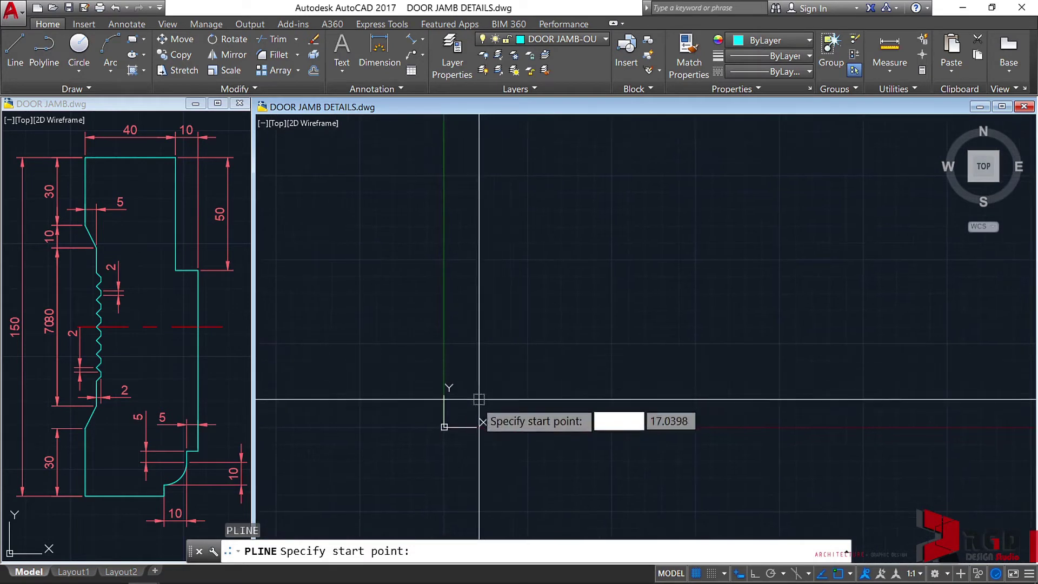
scroll(474, 403, up, 2)
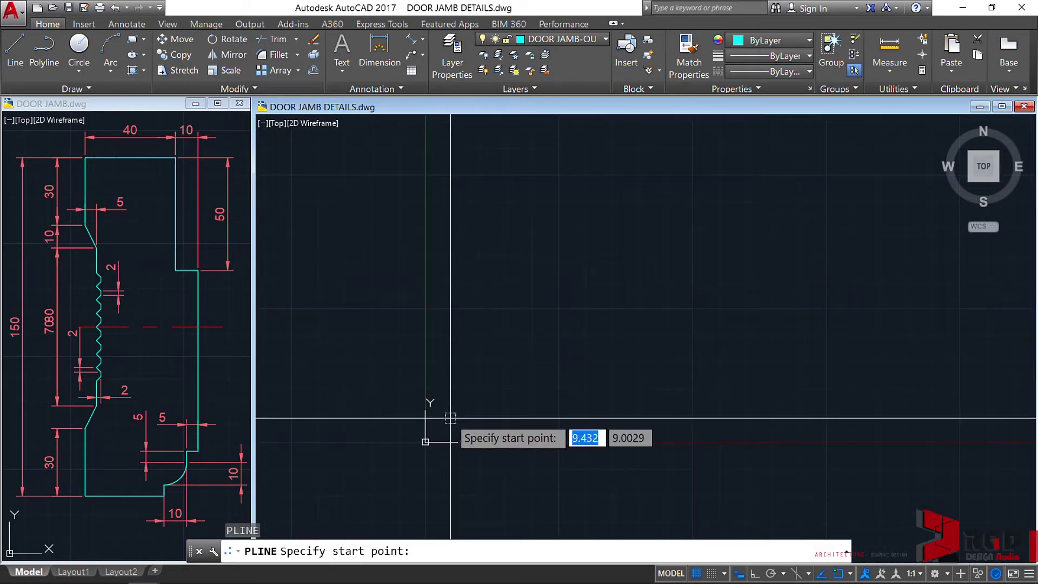
click(451, 418)
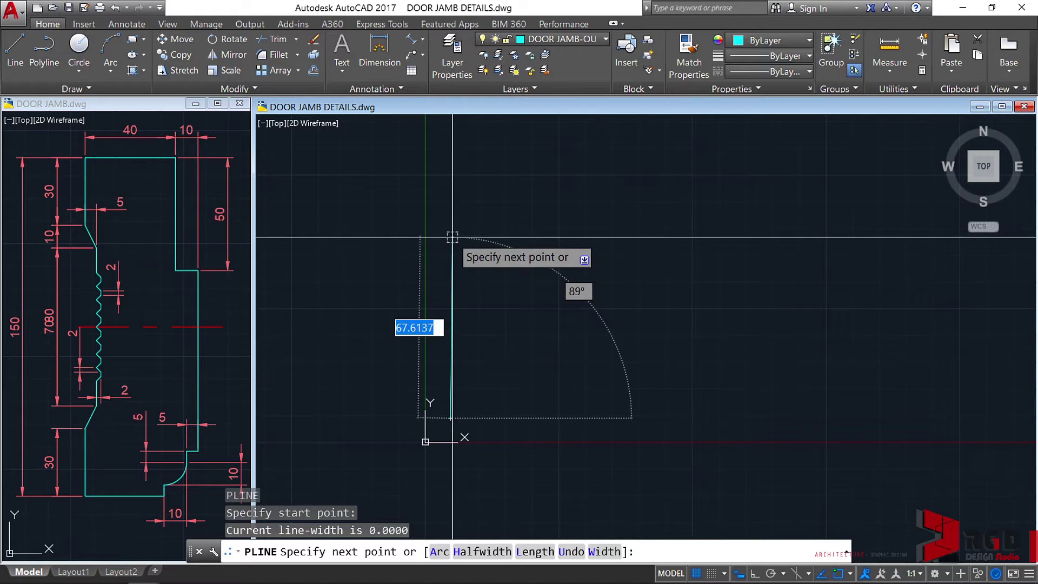
key(F8)
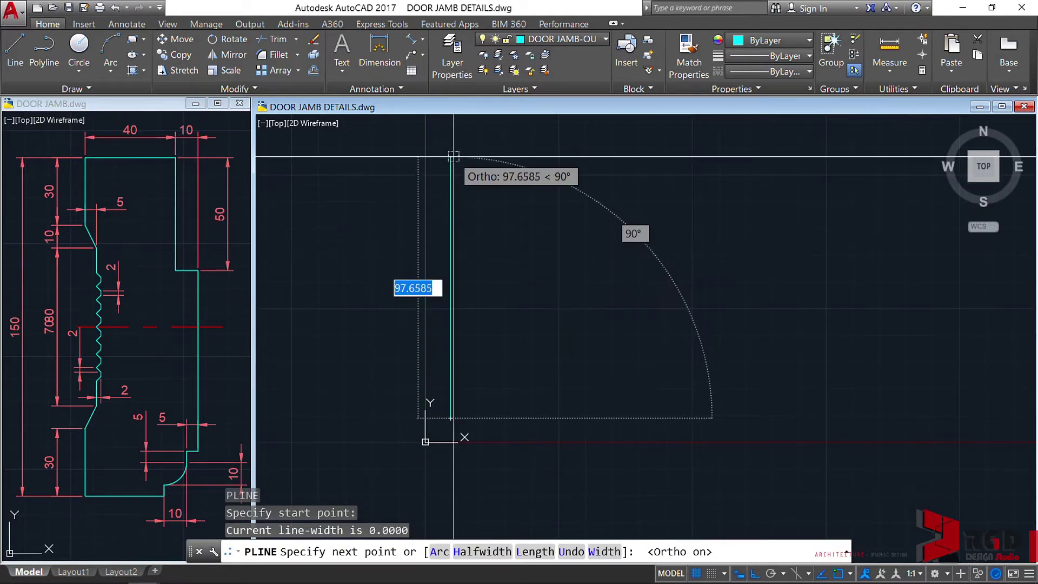
text(150)
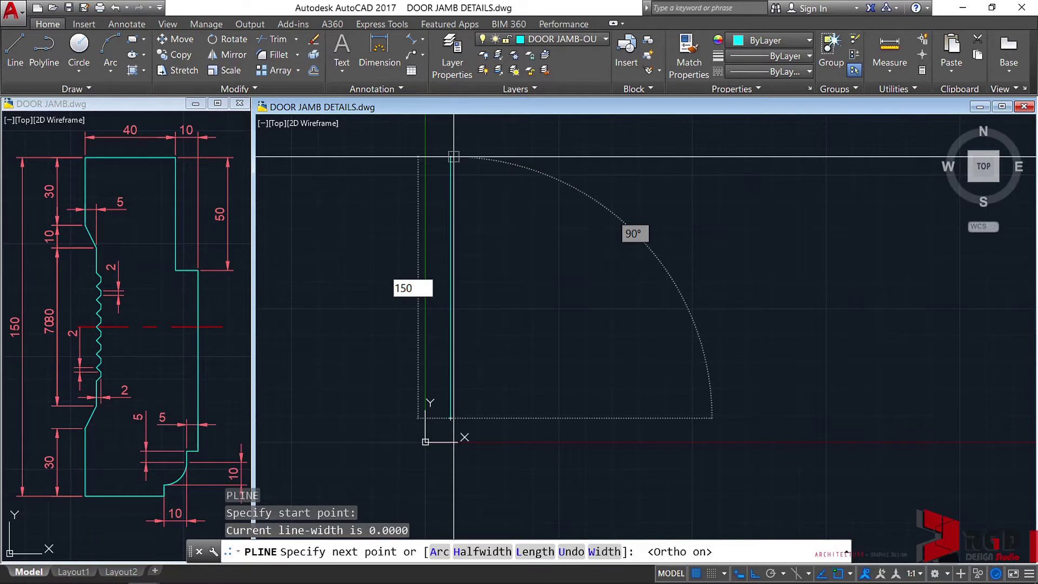
key(Return)
Continue the polyline from the upper end with a 40-unit segment to the right and a 50-unit segment straight down
scroll(496, 163, down, 4)
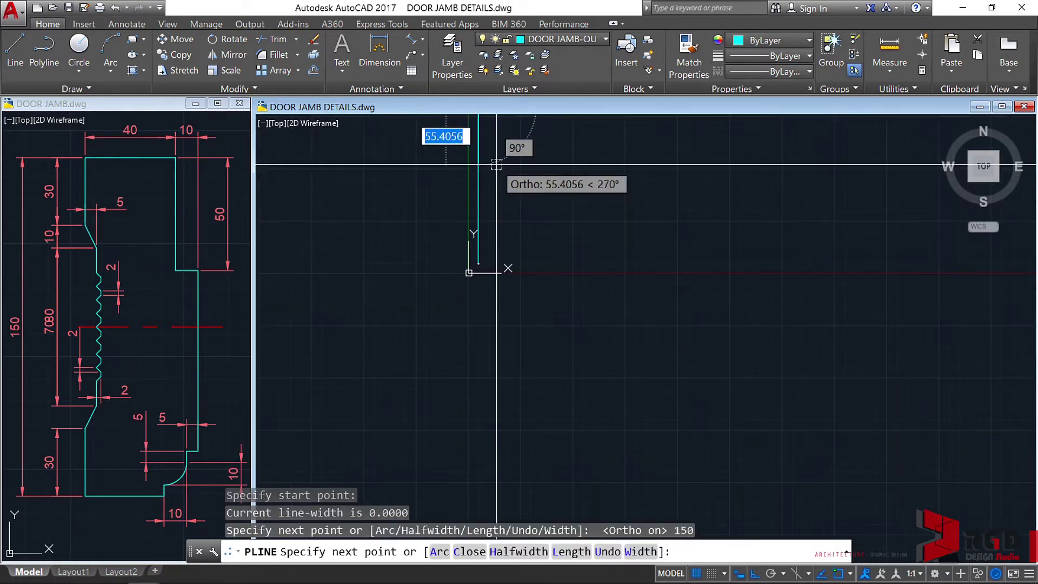
middle_drag(496, 164, 459, 371)
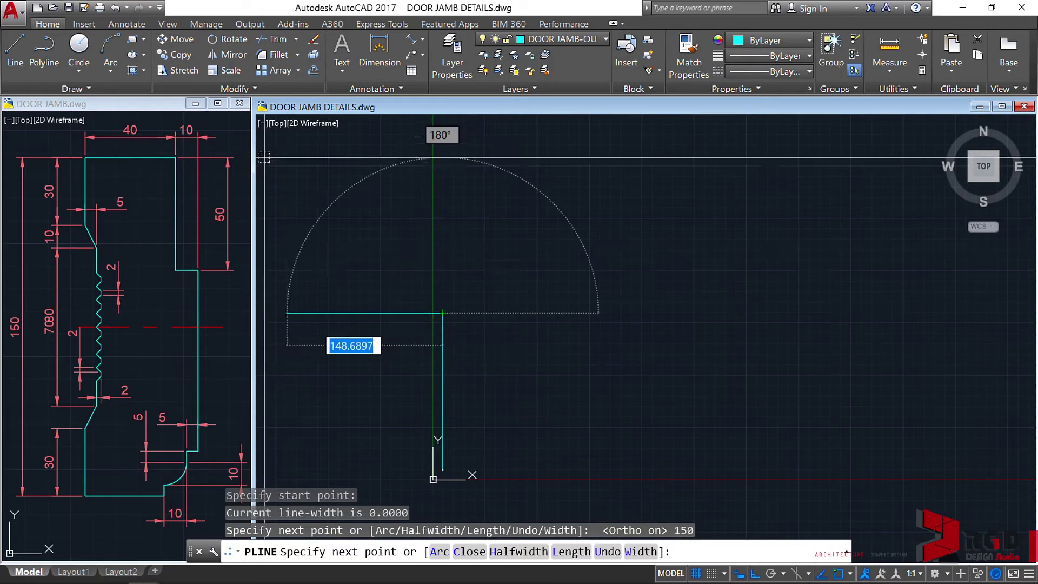
scroll(462, 315, up, 4)
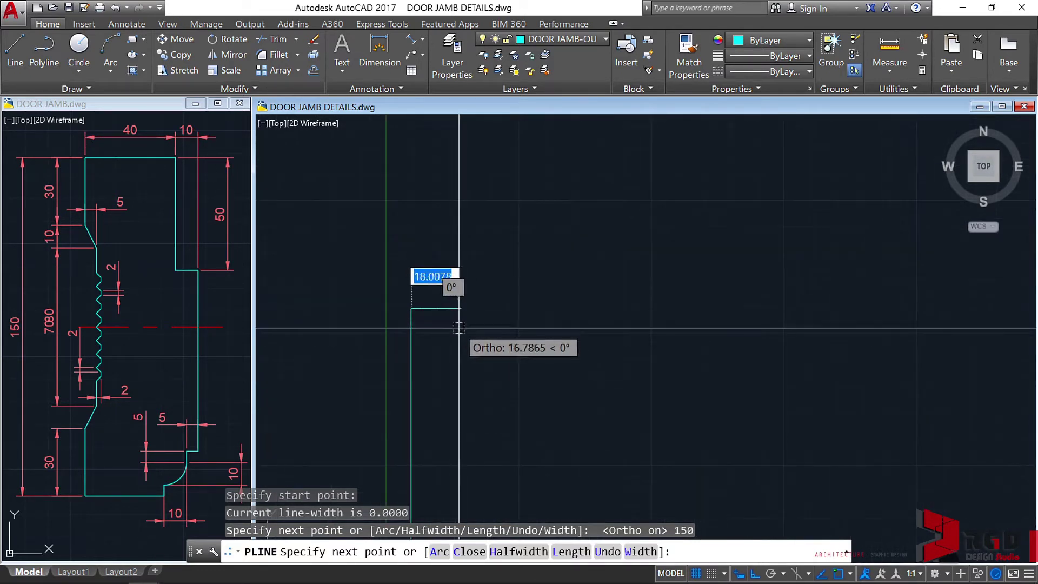
middle_drag(458, 328, 503, 226)
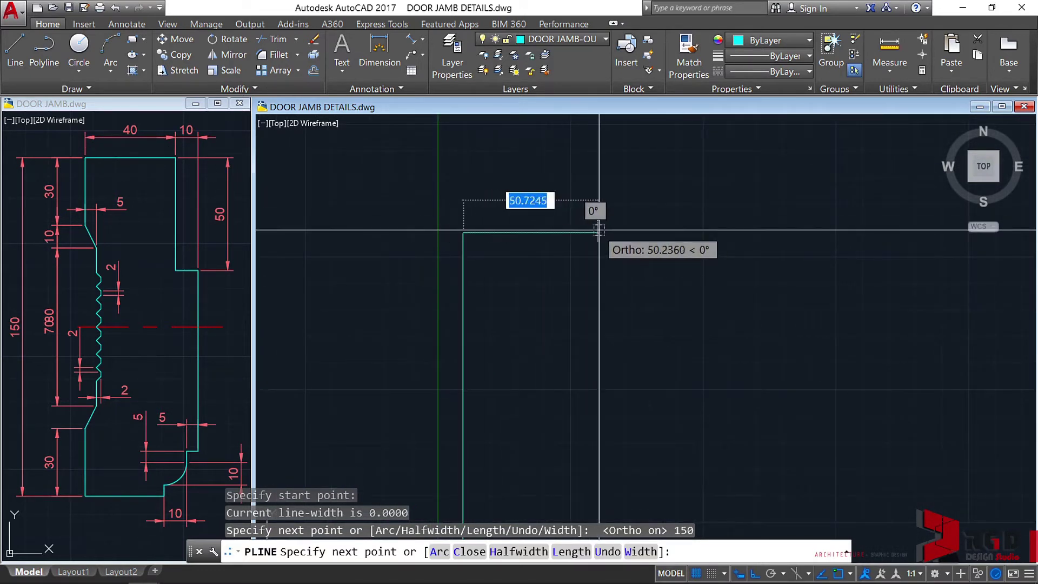
text(40)
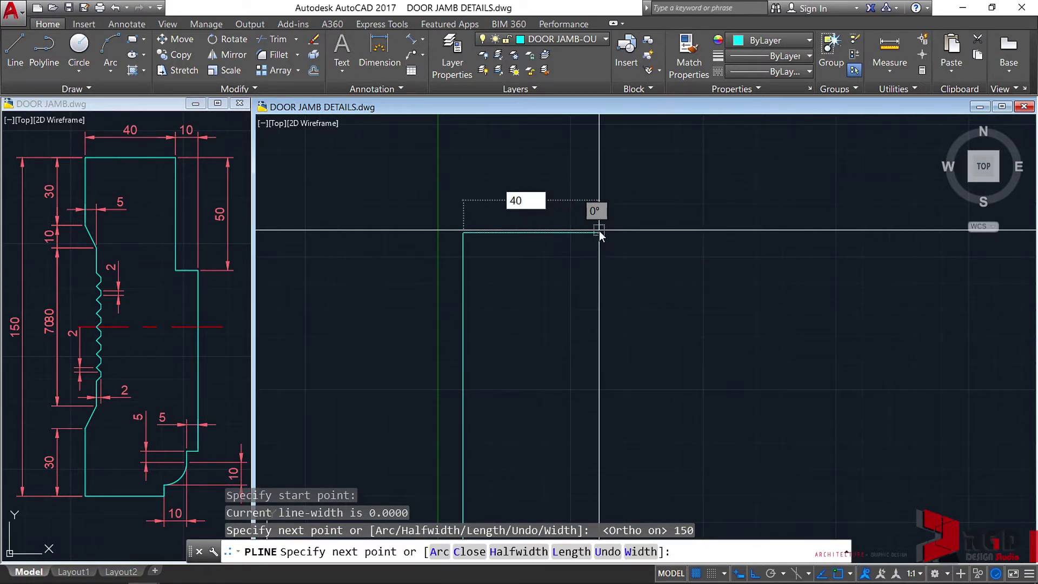
key(Return)
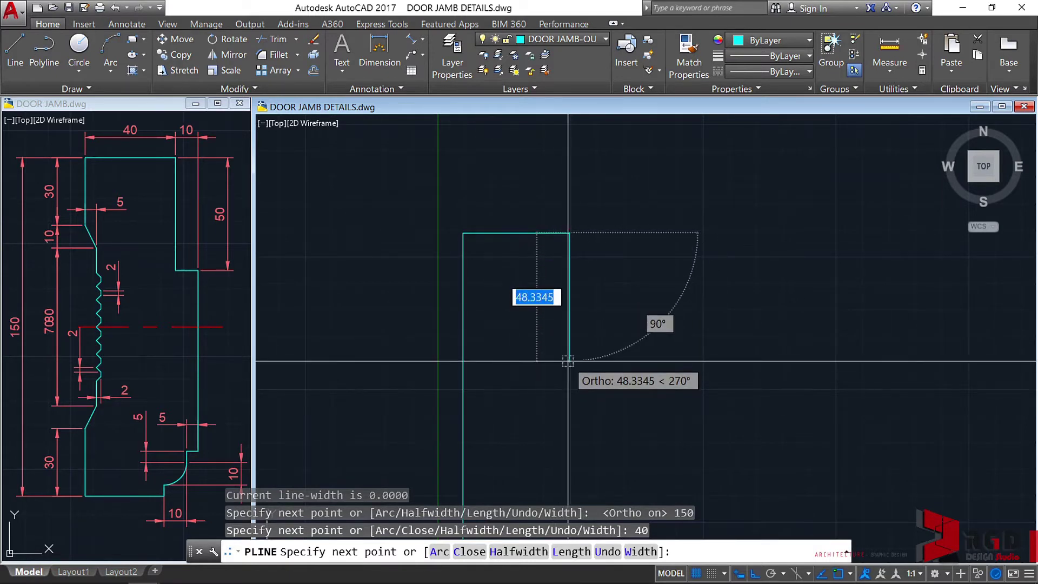
text(50)
key(Return)
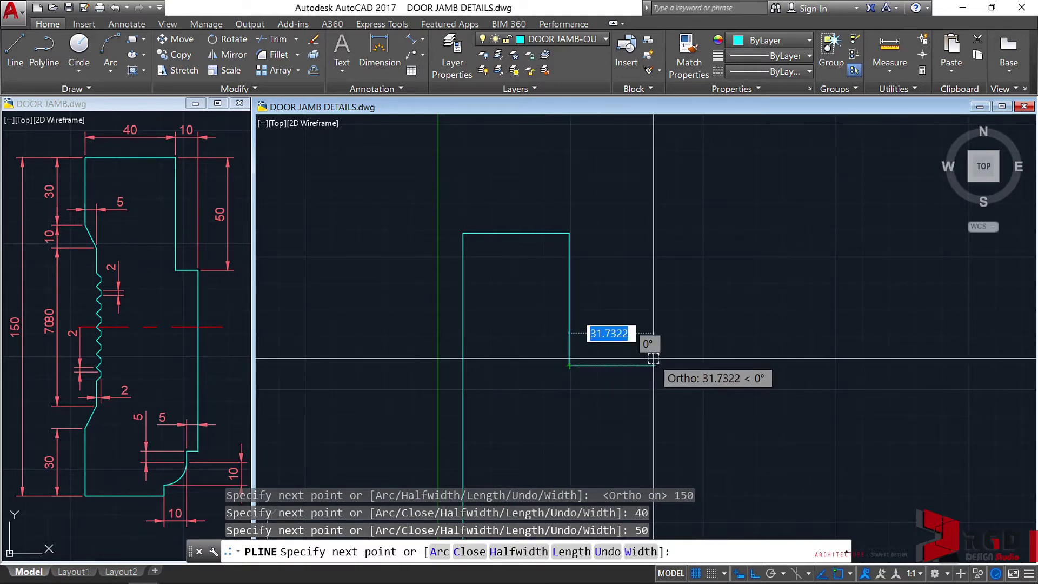
Add the door stop step to the polyline: 10 units to the right, followed by 80 units straight down
text(10)
key(Return)
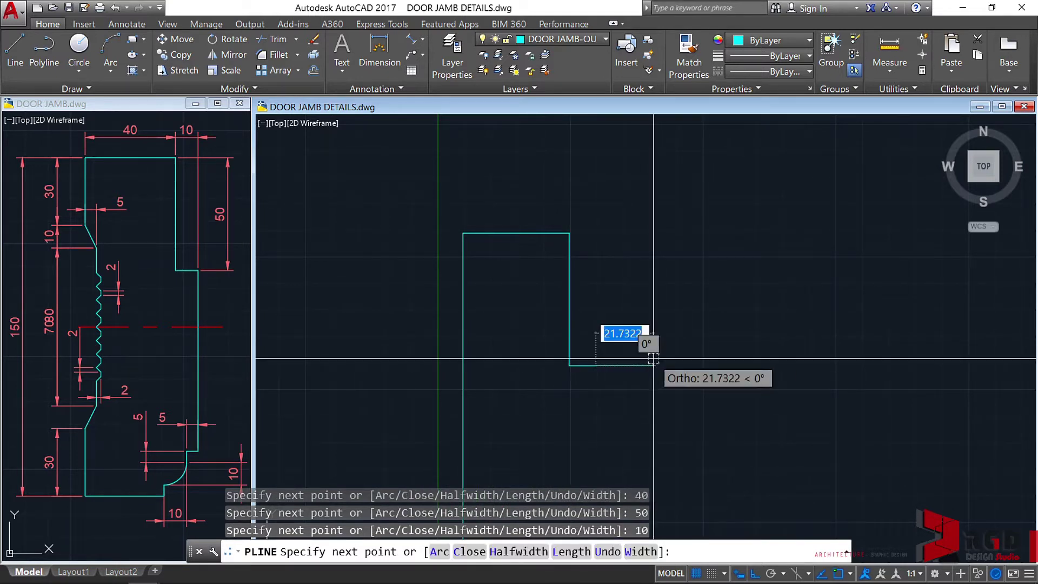
mouse_move(598, 417)
middle_down()
mouse_move(602, 363)
mouse_move(638, 273)
middle_up()
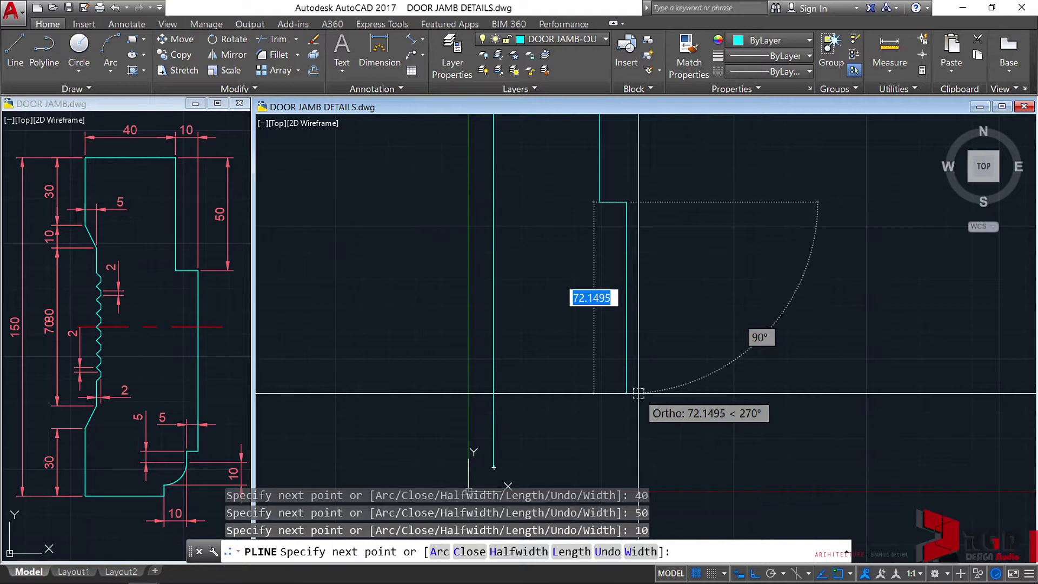
text(80)
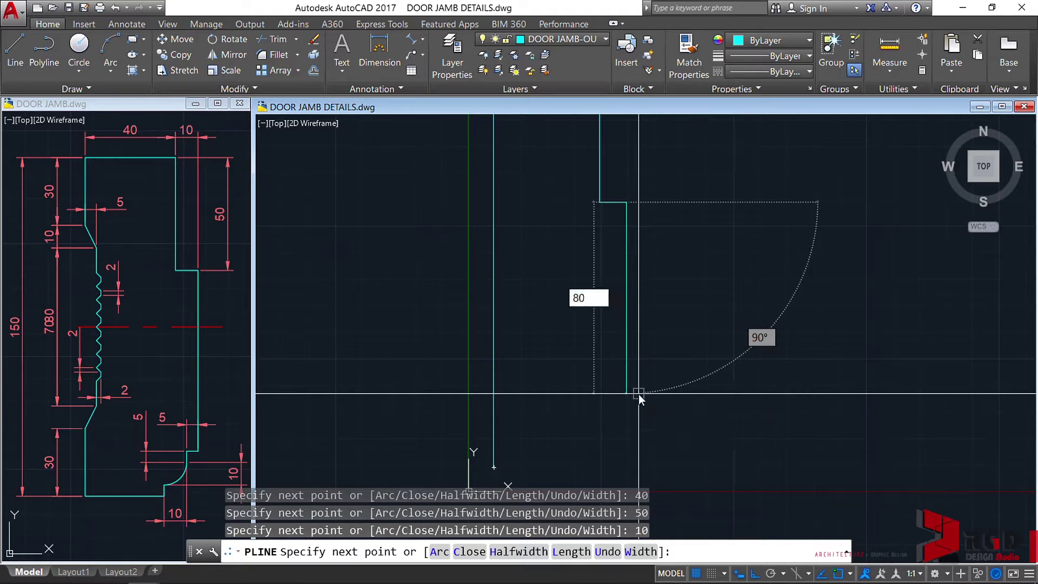
key(Return)
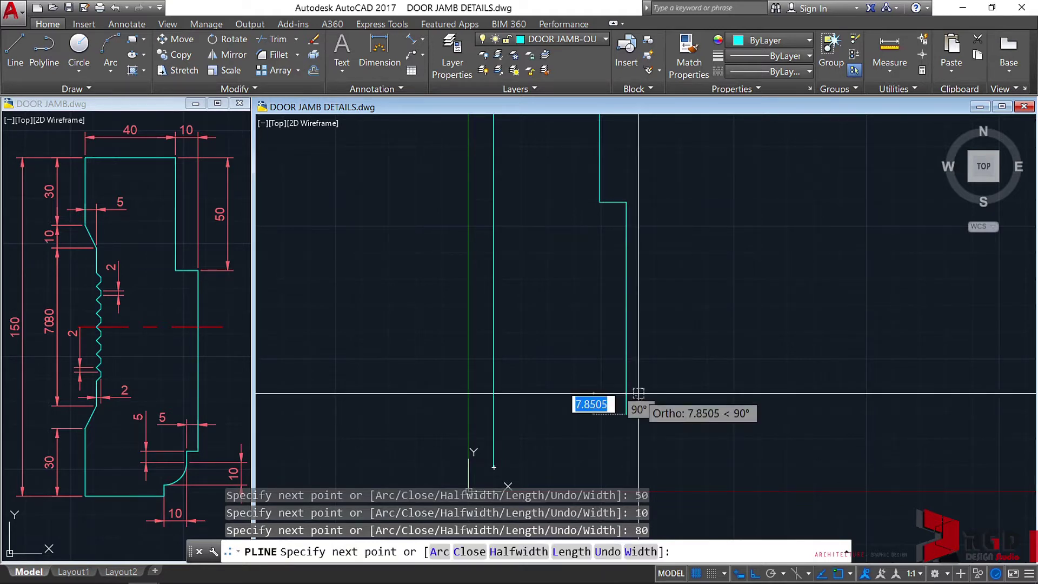
Add the small notch at the jamb's lower right with polyline segments 5 units left and 5 units down
scroll(568, 407, up, 3)
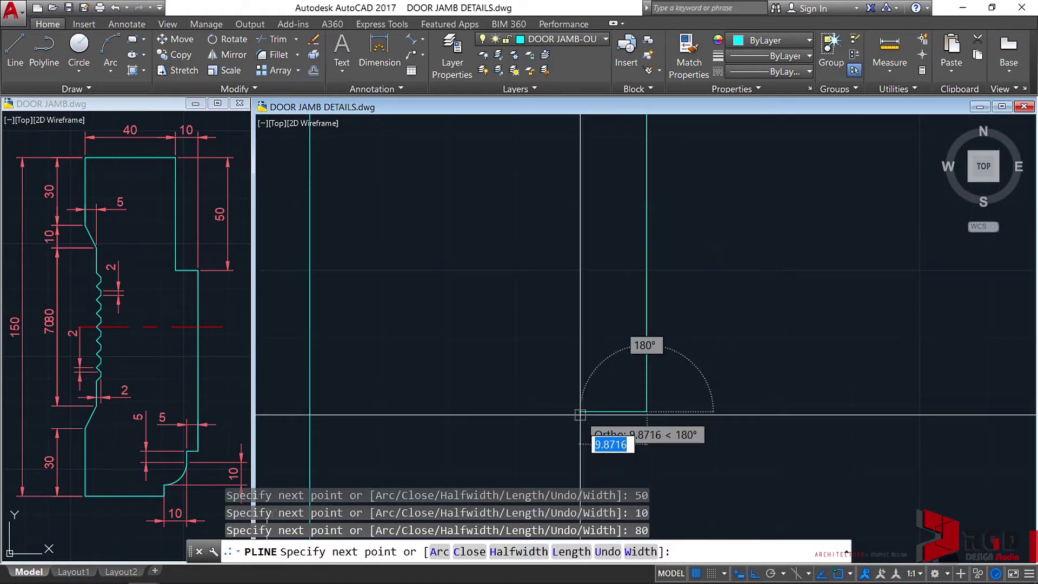
text(5)
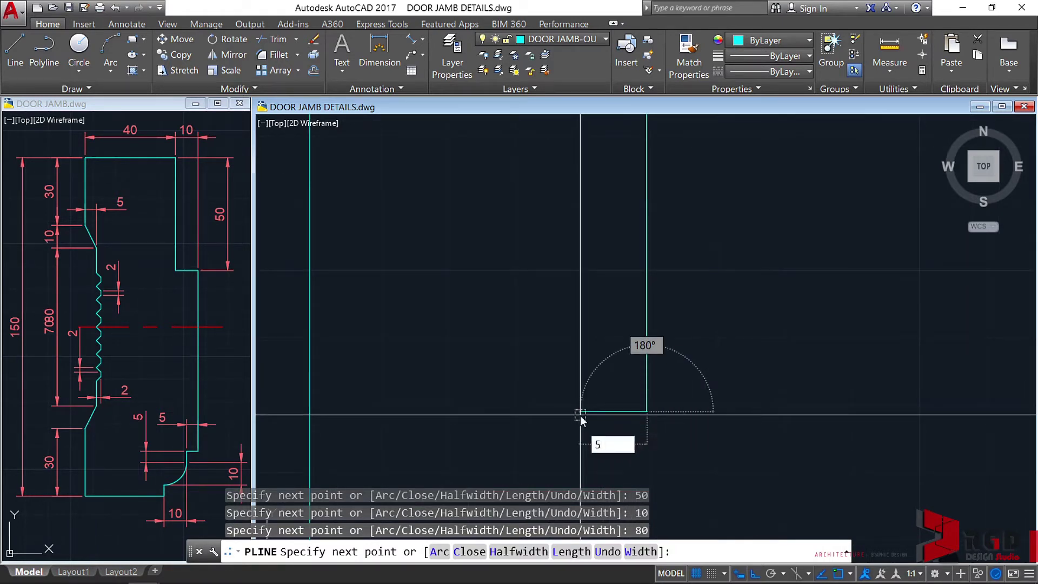
key(Return)
scroll(580, 414, down, 4)
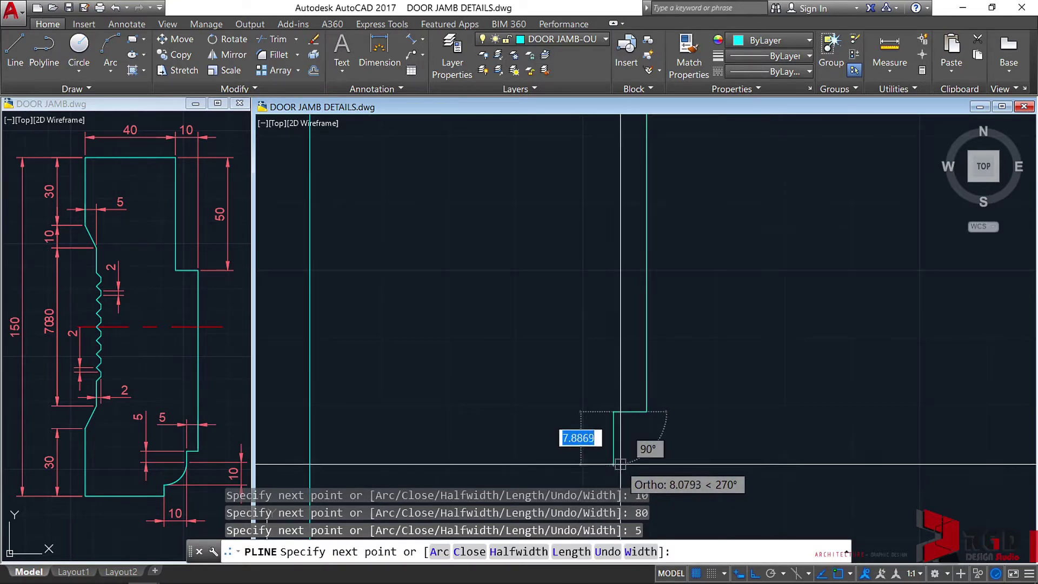
mouse_move(620, 423)
middle_down()
mouse_move(602, 361)
mouse_move(644, 354)
middle_up()
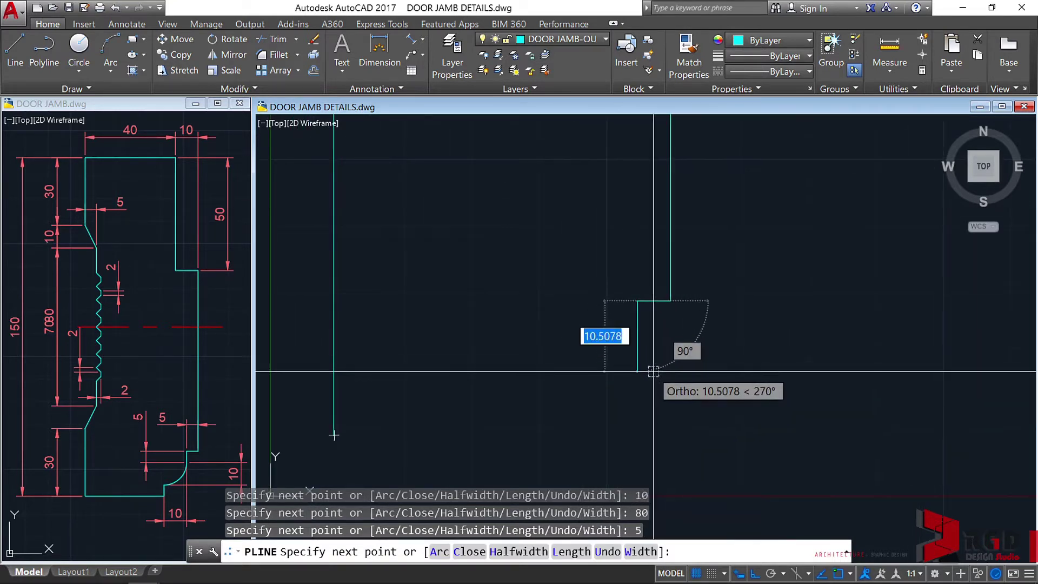
text(5)
key(Return)
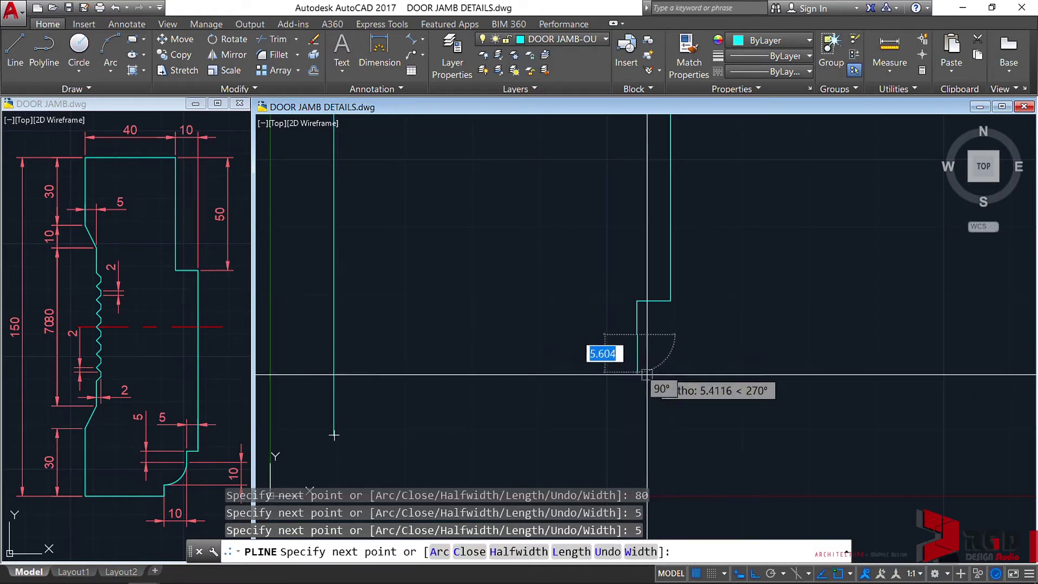
Continue the polyline with a quarter-circle arc curving down and left, using a center point 10 units left of the last vertex
click(440, 551)
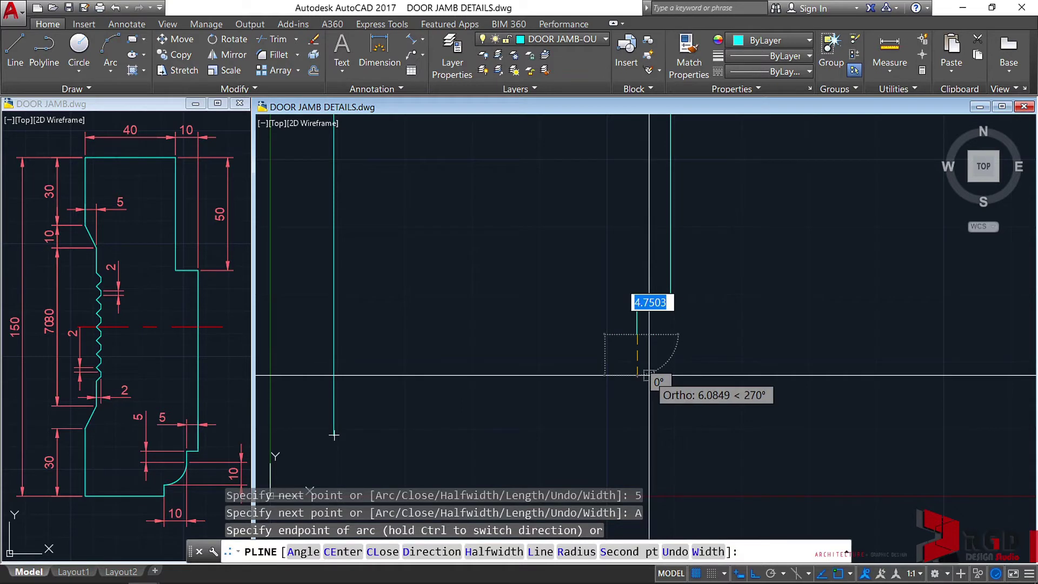
text(CE)
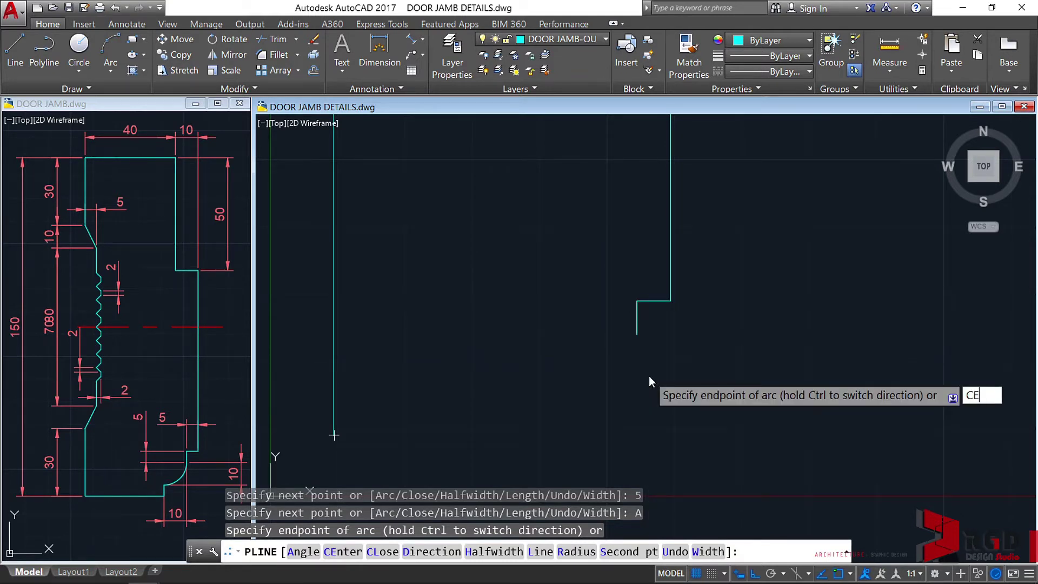
key(Return)
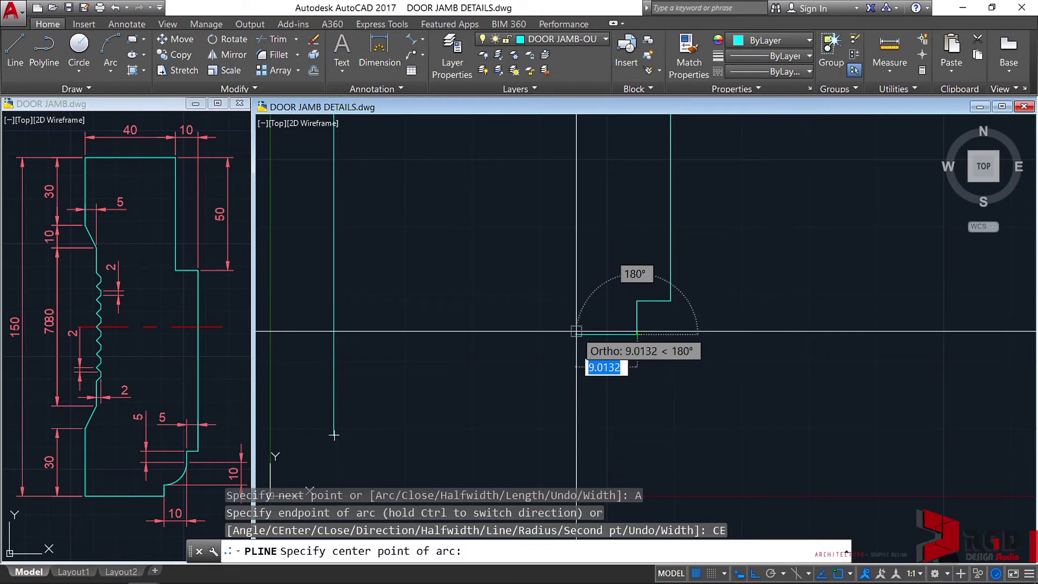
text(10)
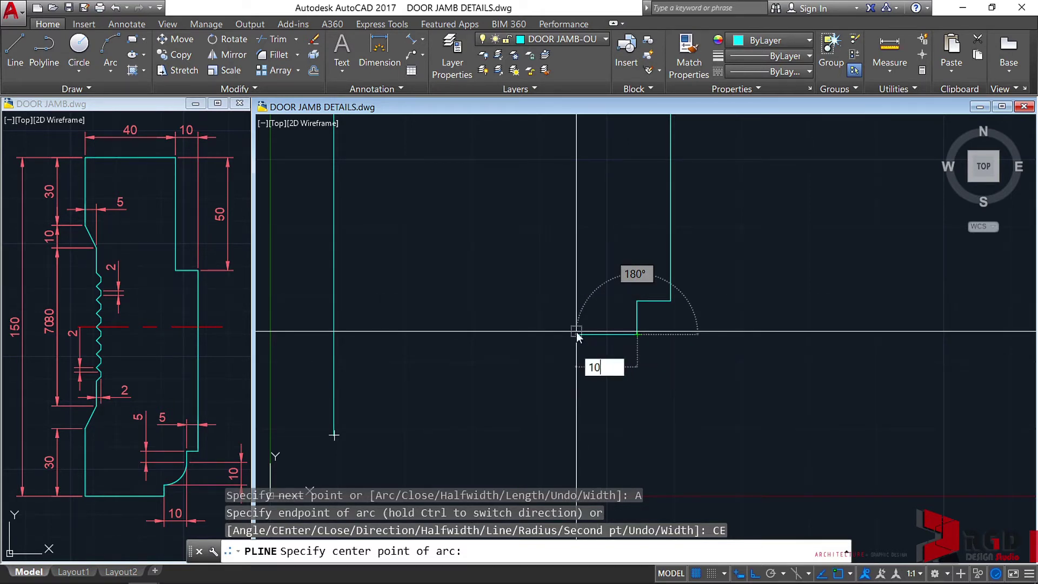
key(Return)
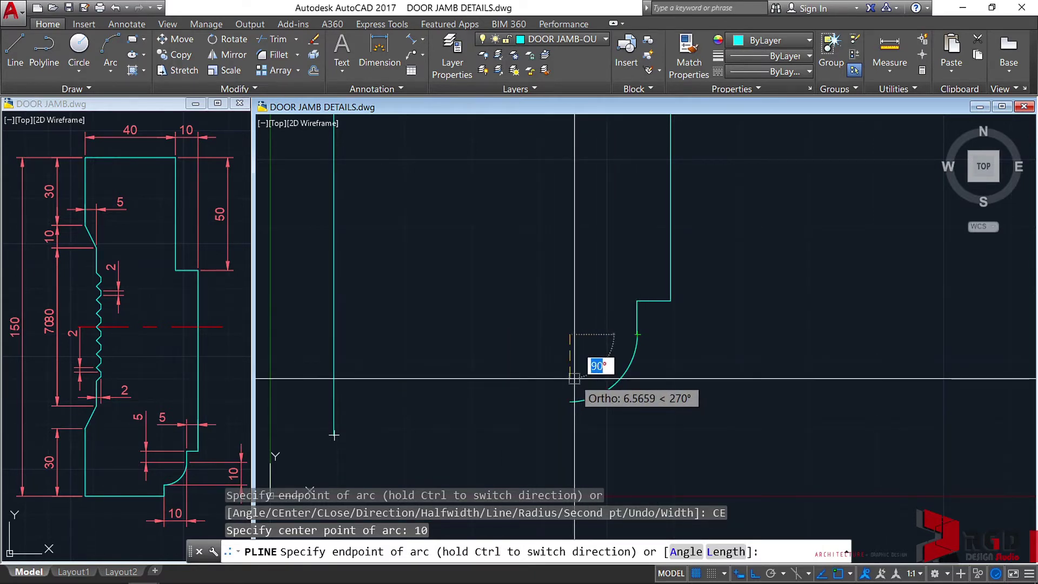
click(568, 421)
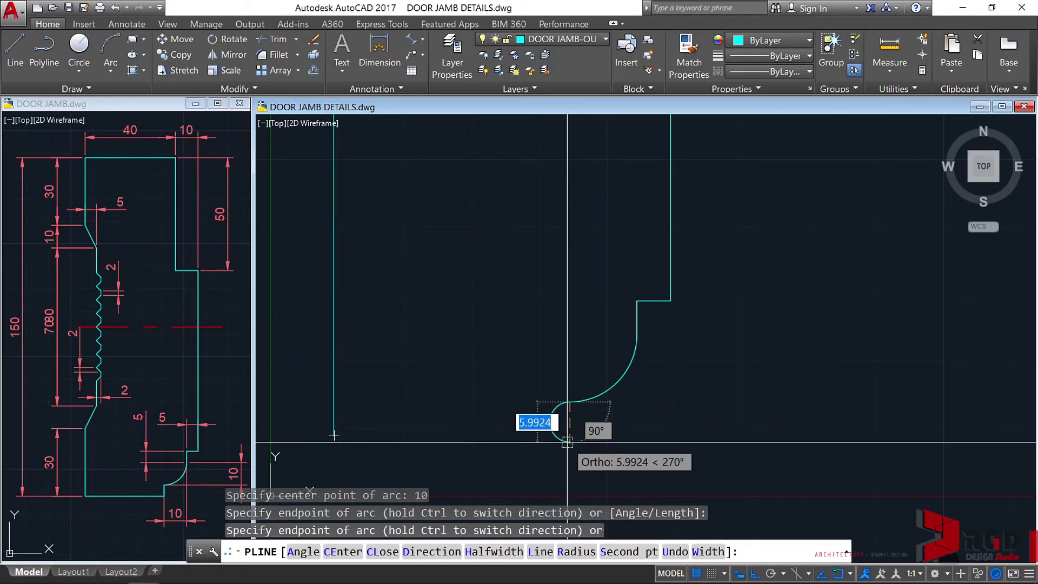
Return the polyline to straight segments, draw 5 units down from the arc's end, and close the outline
text(L)
key(Return)
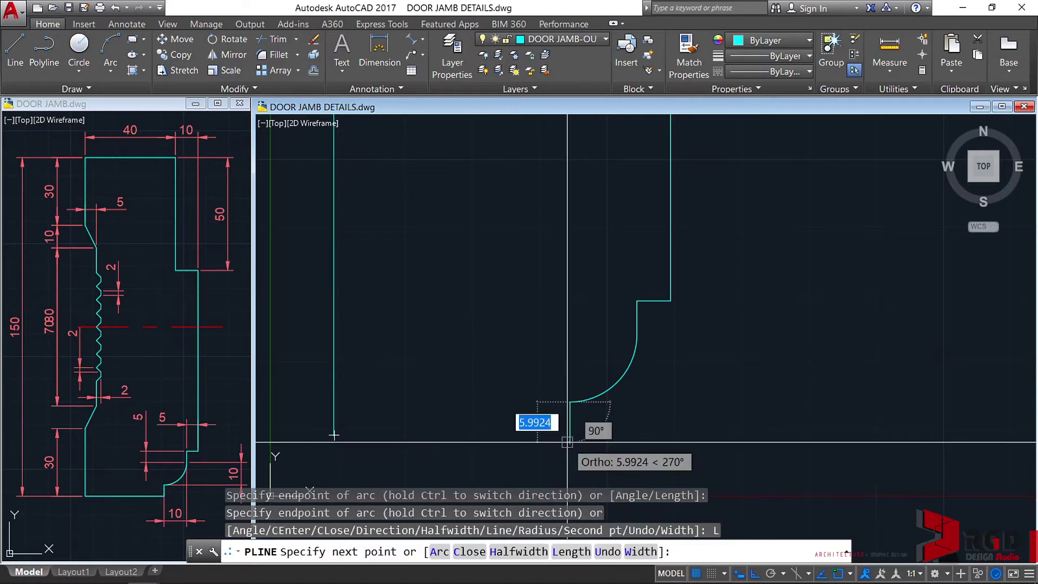
middle_drag(567, 436, 639, 317)
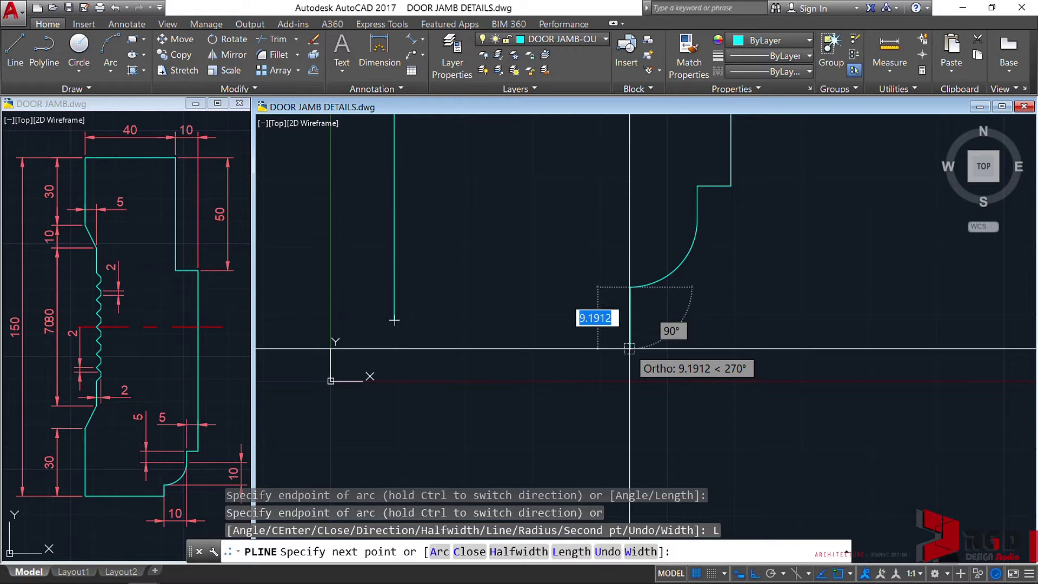
key(Return)
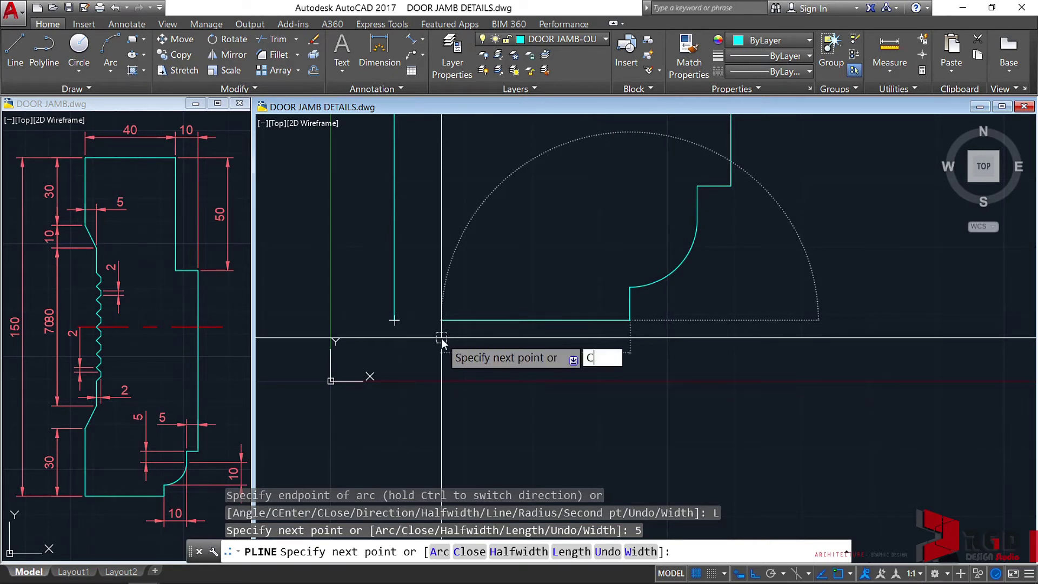
key(Return)
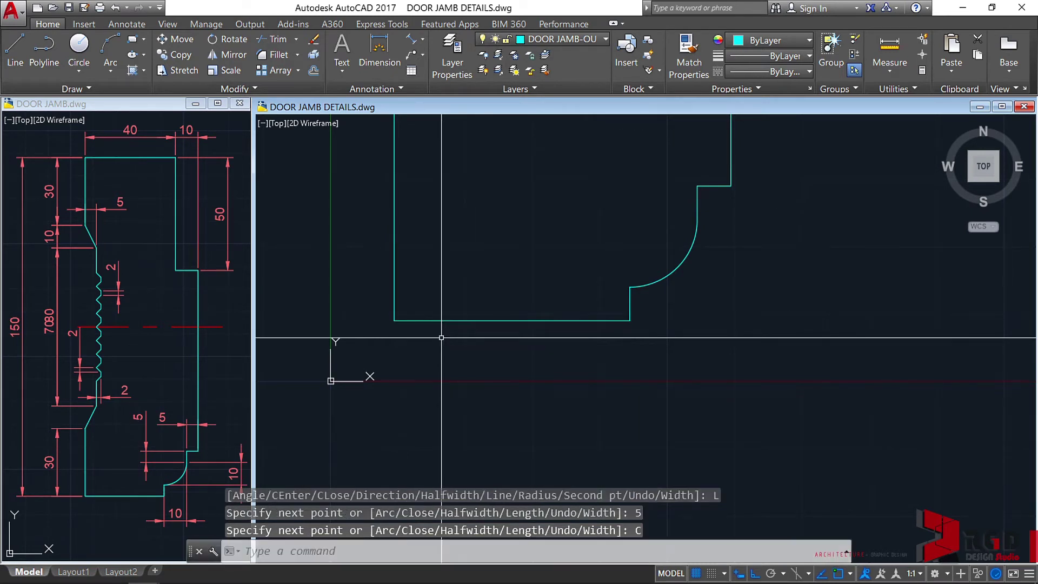
scroll(475, 343, down, 5)
scroll(620, 352, up, 2)
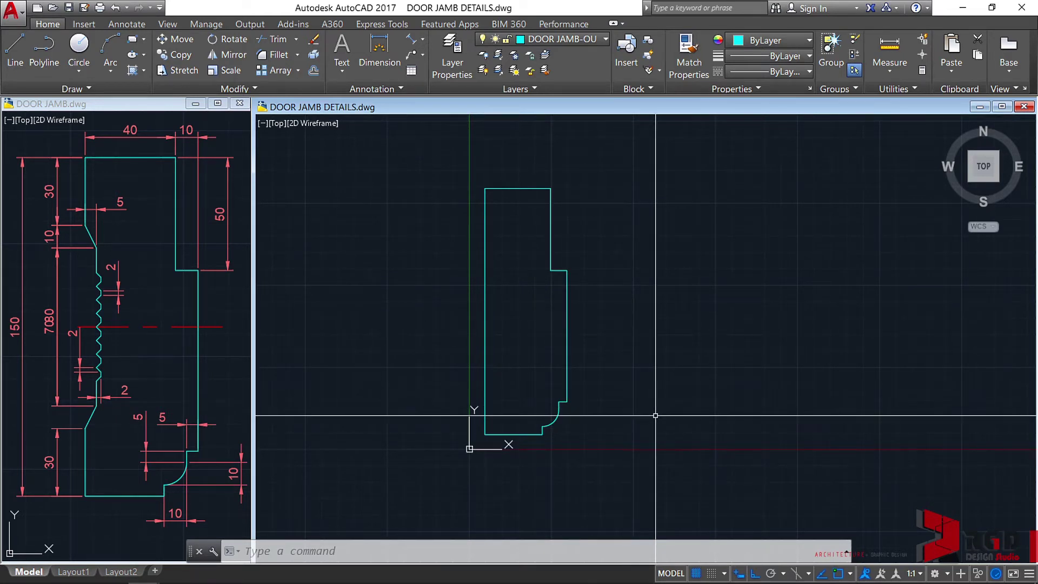
Draw a 50 by 150 rectangle to the right of the finished jamb profile, aligned with its bottom edge
middle_drag(672, 417, 639, 428)
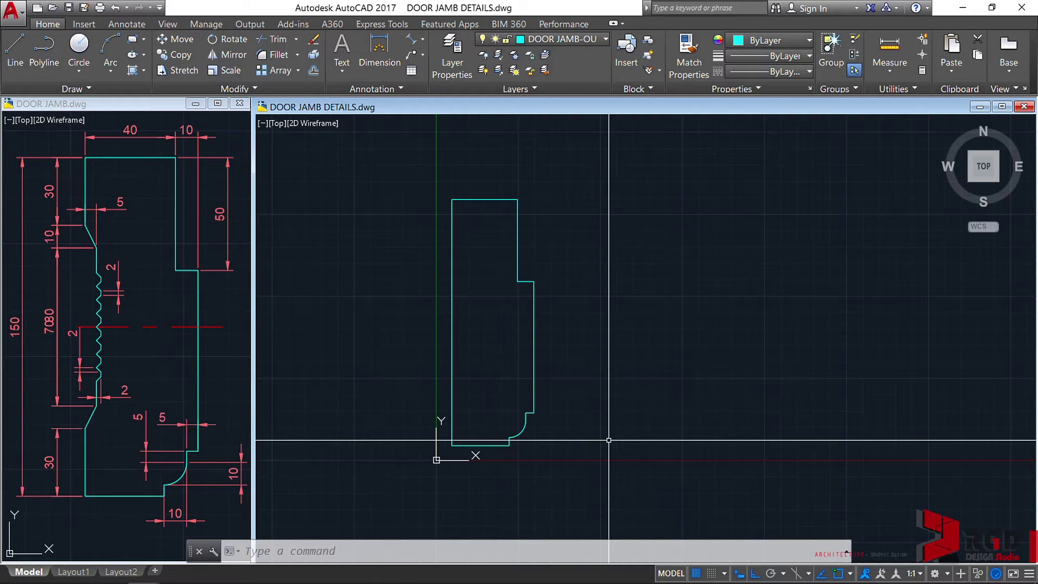
key(Return)
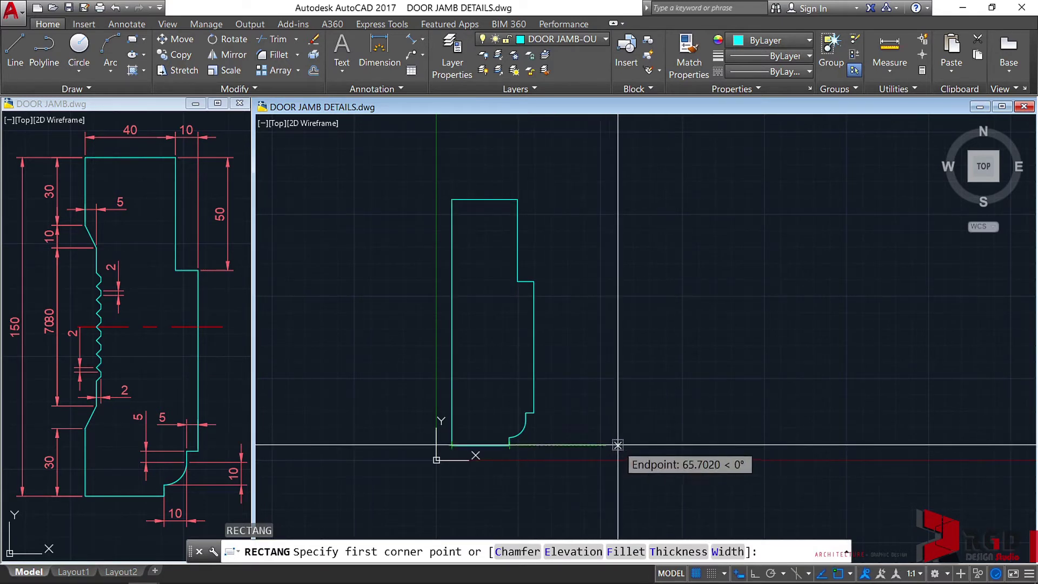
click(600, 445)
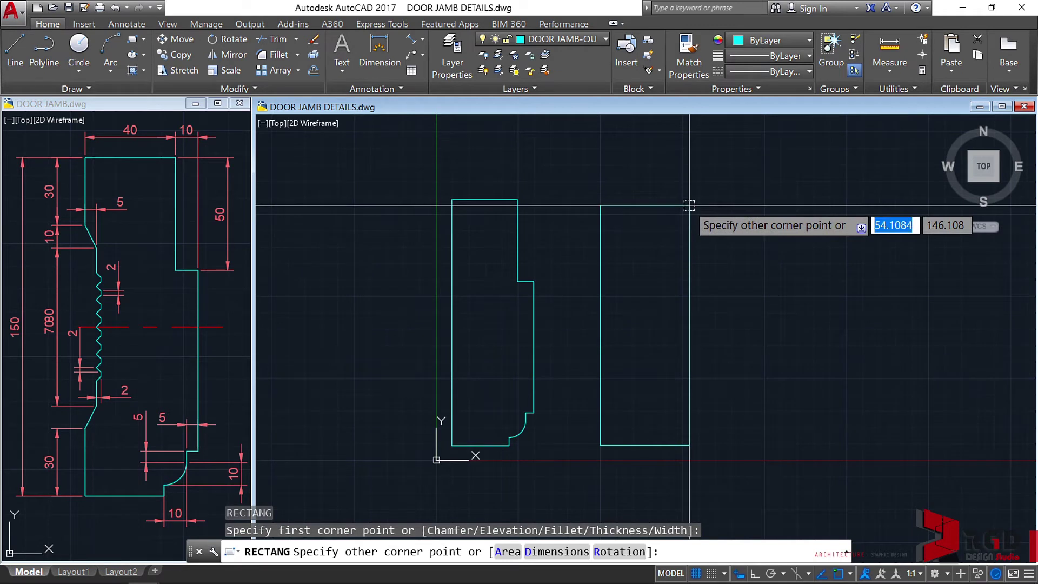
key(Tab)
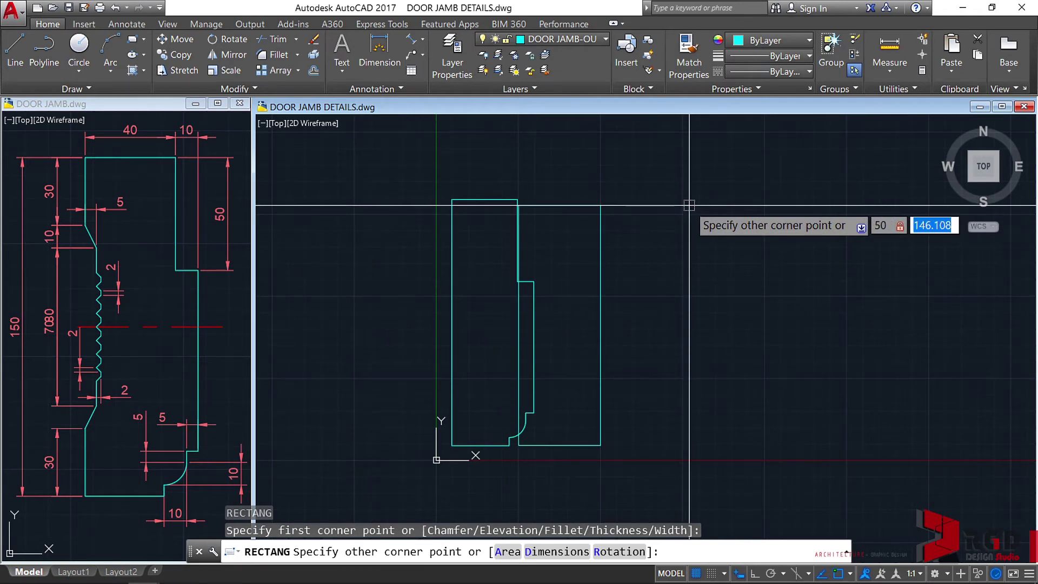
text(150)
key(Return)
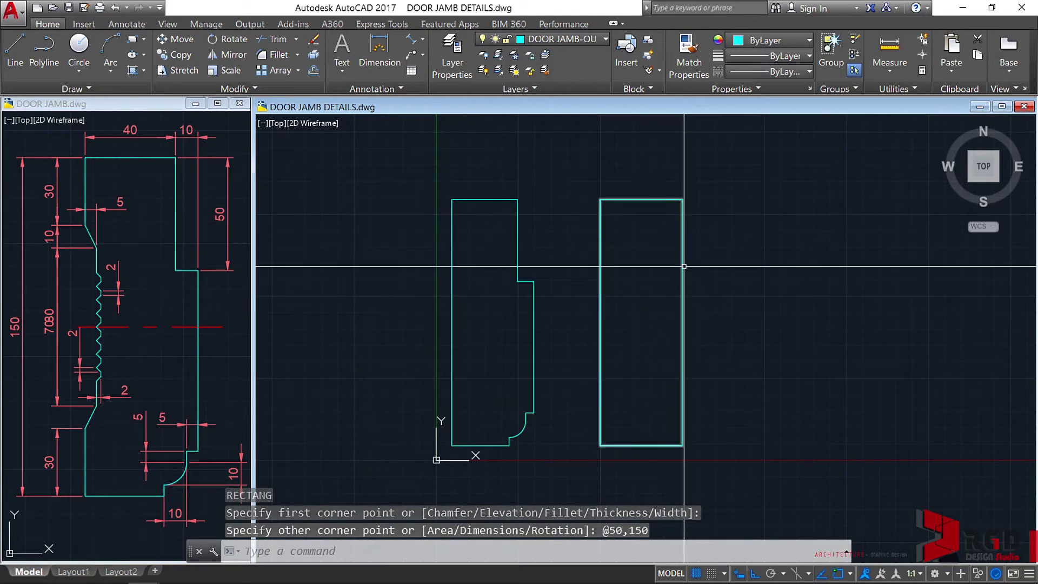
Draw a 10 by 50 rectangle inside the large rectangle, starting from its upper-right corner and extending left and down
text(rec)
key(Return)
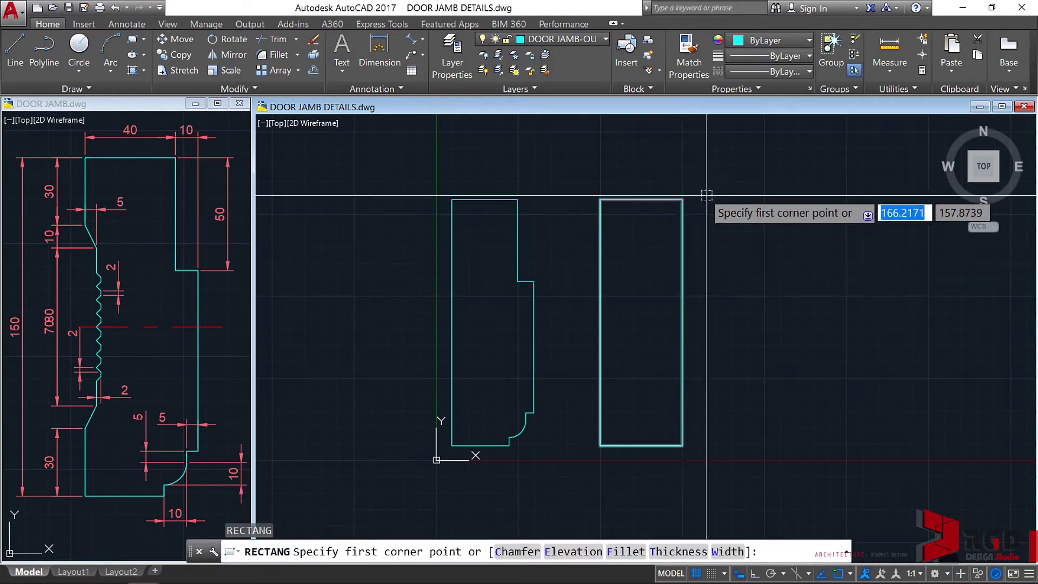
click(683, 198)
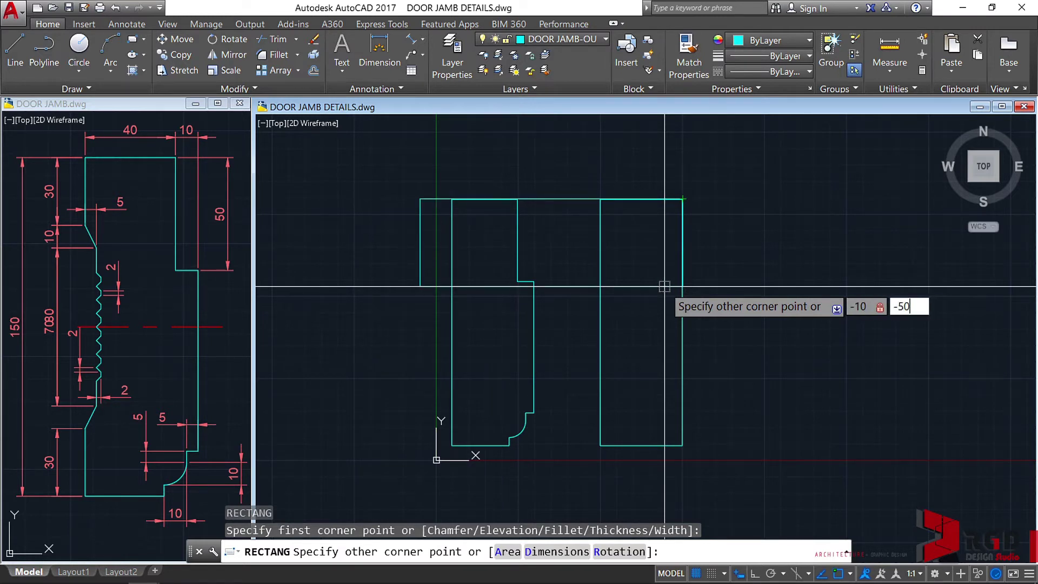
key(Return)
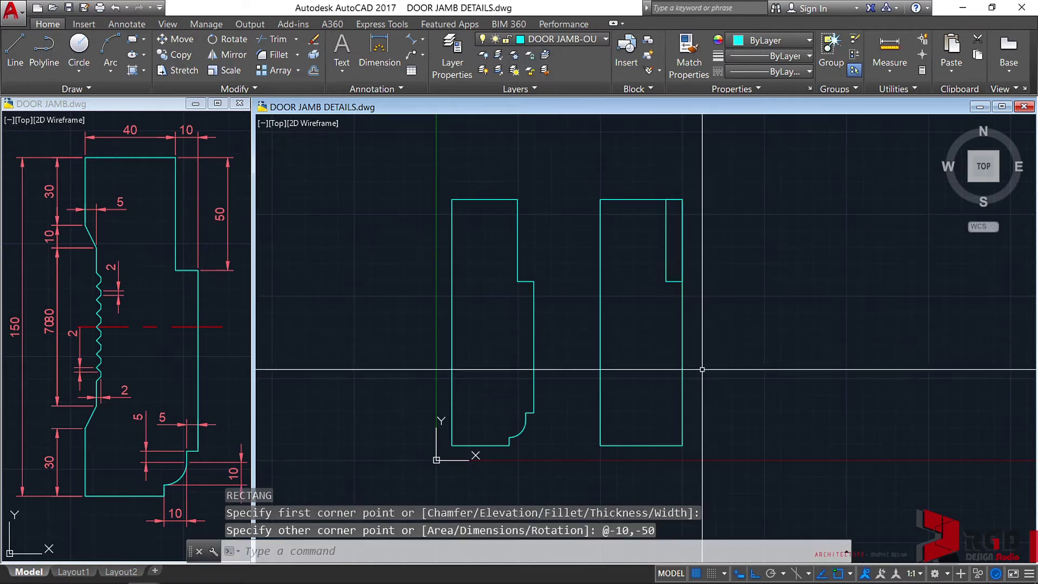
Trim the outer edges at the rectangle's upper-right corner to form the door stop recess, using all objects as cutting edges
scroll(691, 368, up, 1)
scroll(685, 358, down, 1)
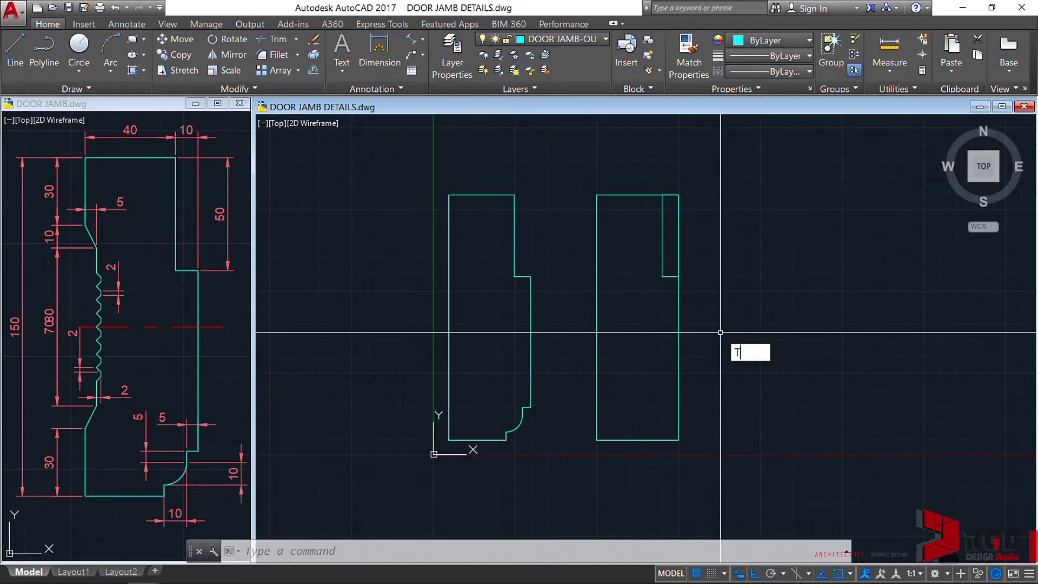
text(TR)
key(Return)
key(Return)
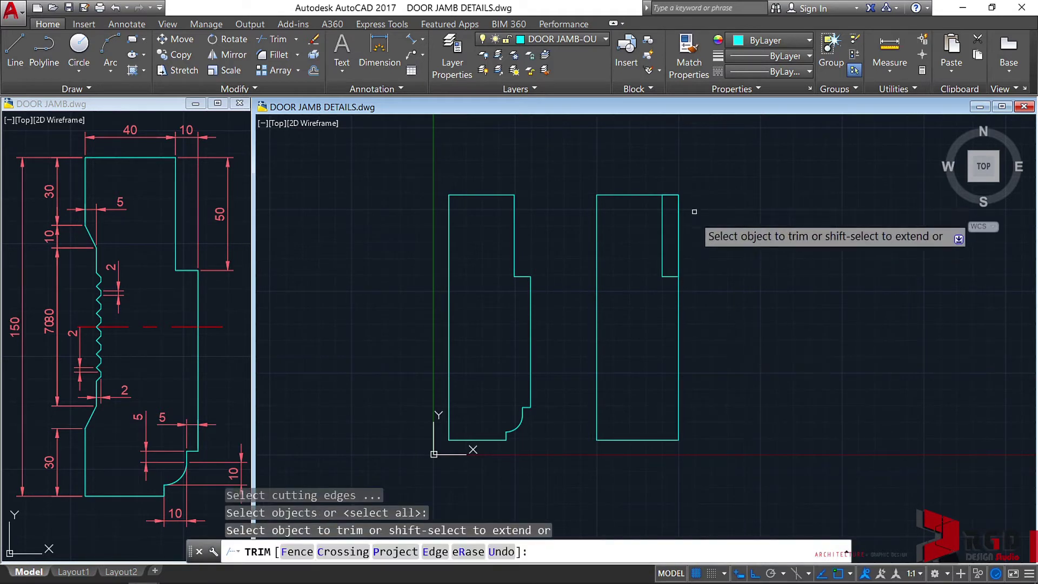
click(699, 241)
click(682, 185)
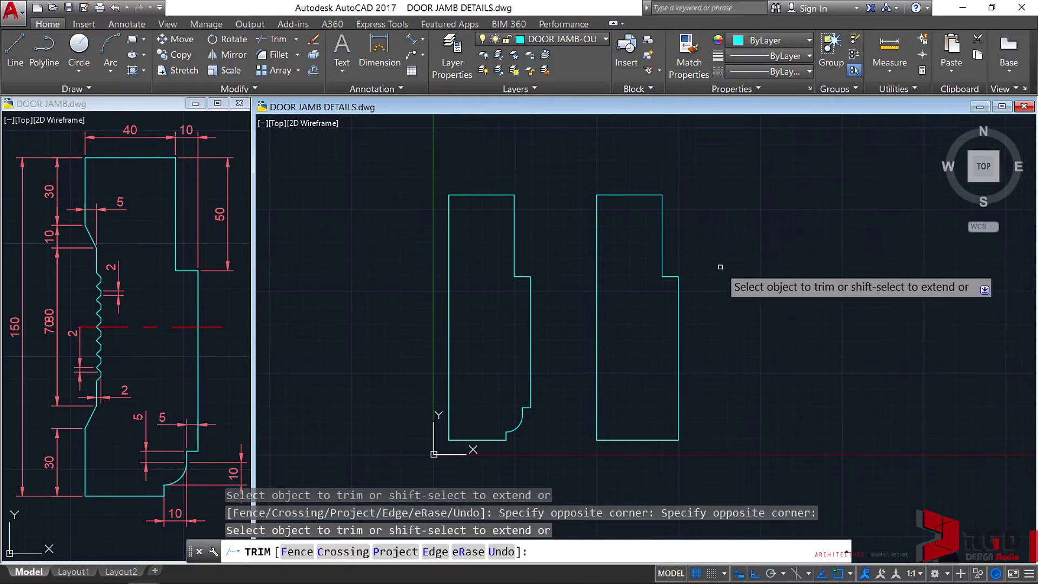
key(Escape)
Join the trimmed rectangle outline and the recess edges into one polyline, and select it to check the join
click(672, 252)
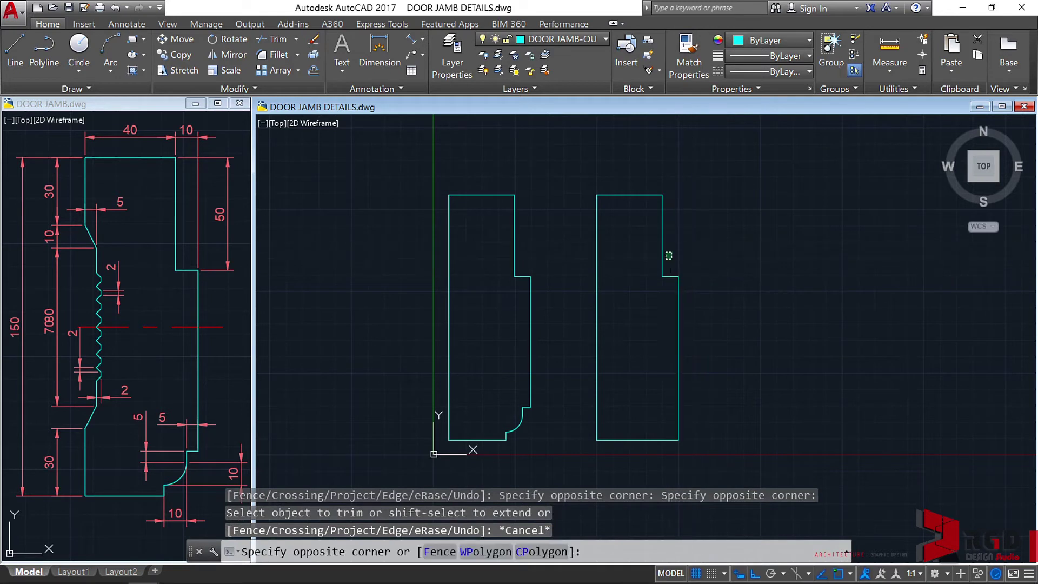
click(644, 293)
click(683, 273)
click(657, 287)
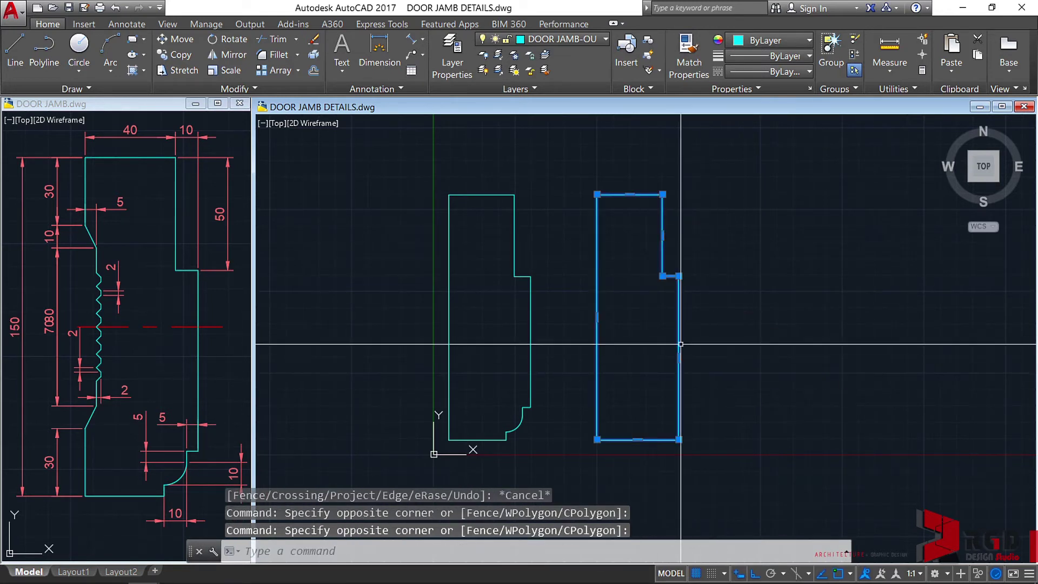
click(724, 365)
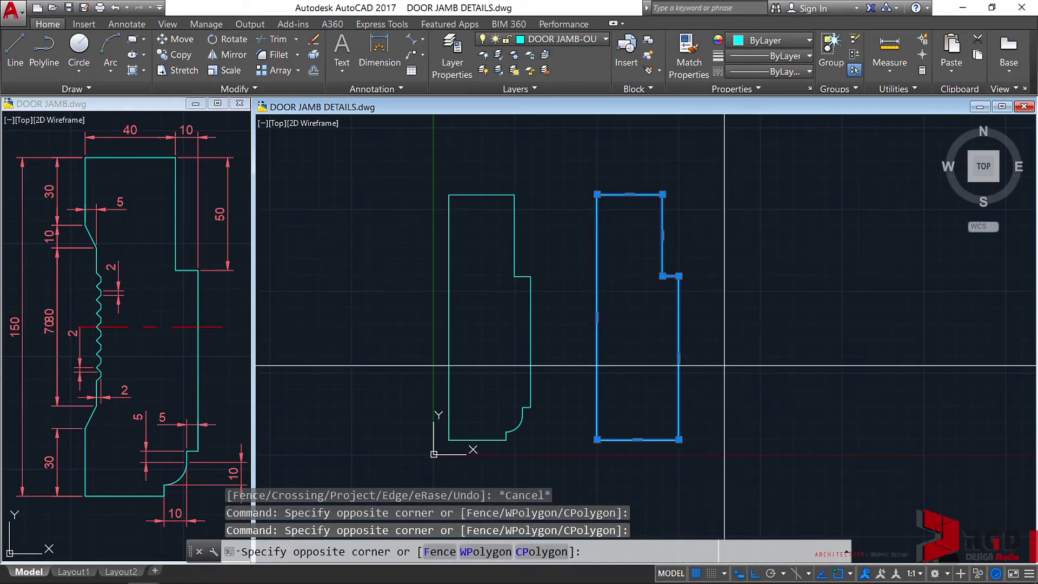
click(570, 162)
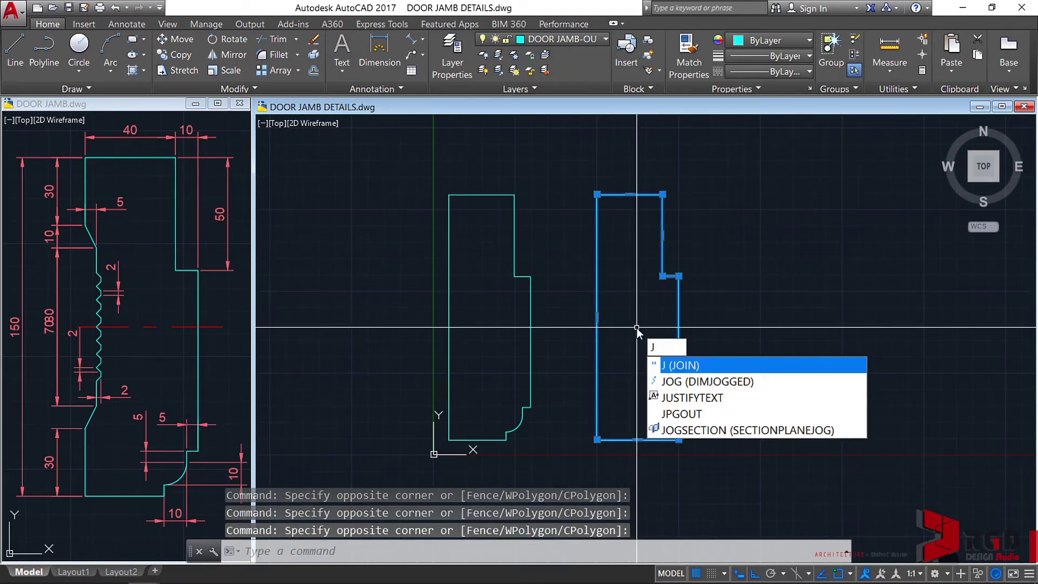
key(Return)
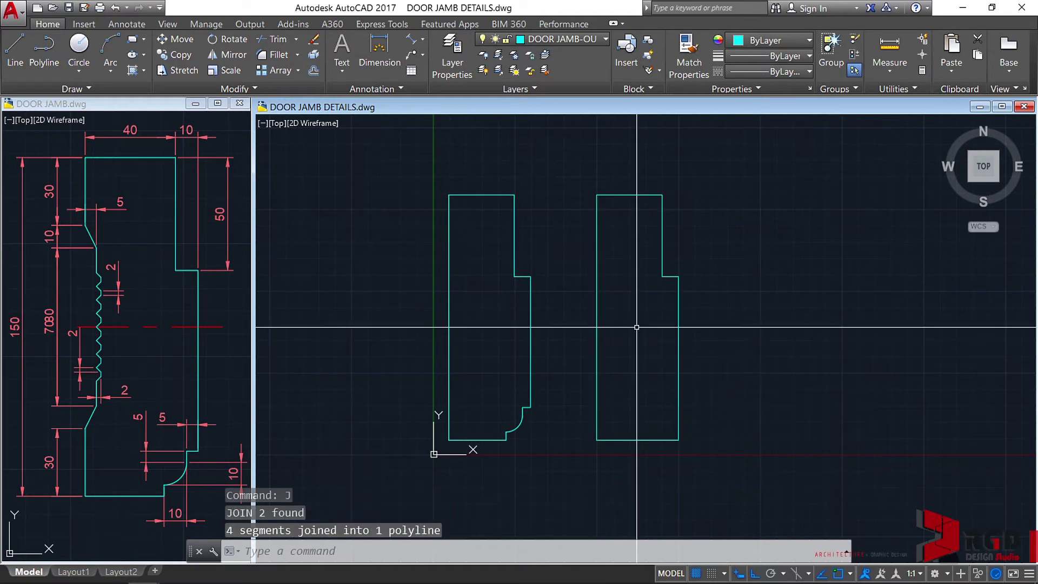
click(678, 320)
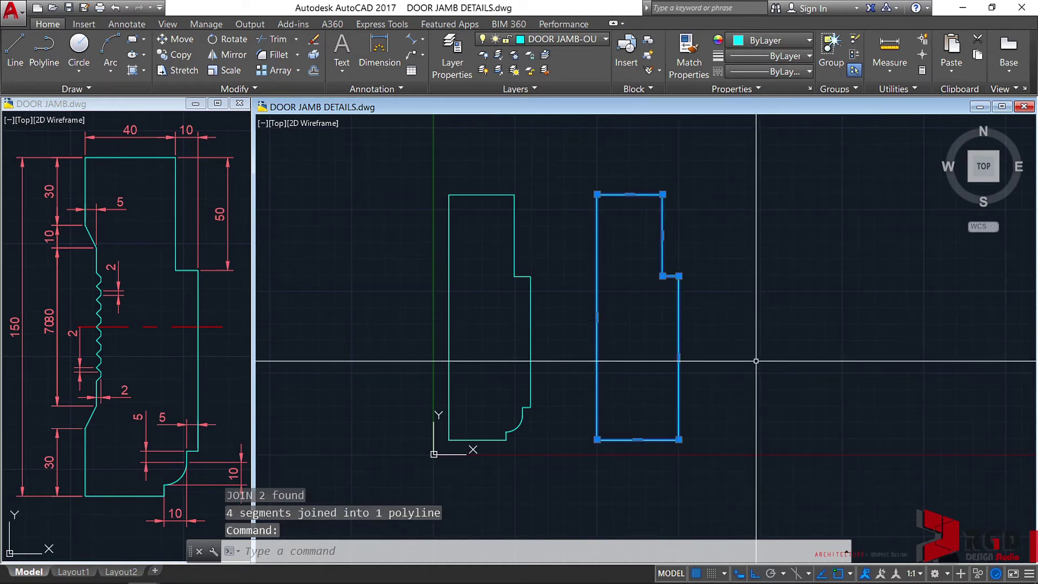
key(Escape)
key(Escape)
Offset the joined jamb outline 5 units inward
scroll(649, 453, up, 5)
scroll(714, 414, down, 3)
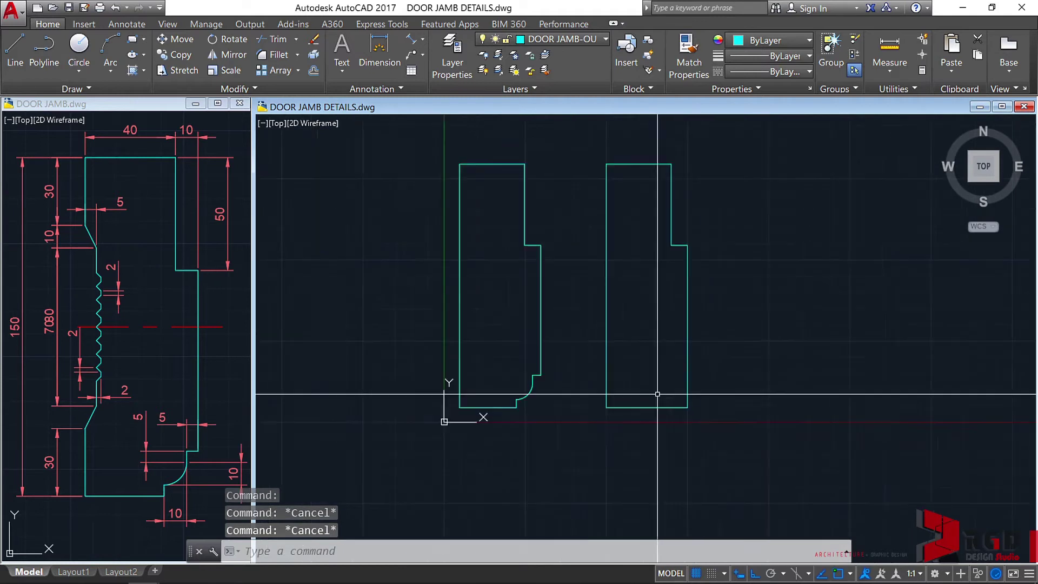
scroll(571, 353, up, 5)
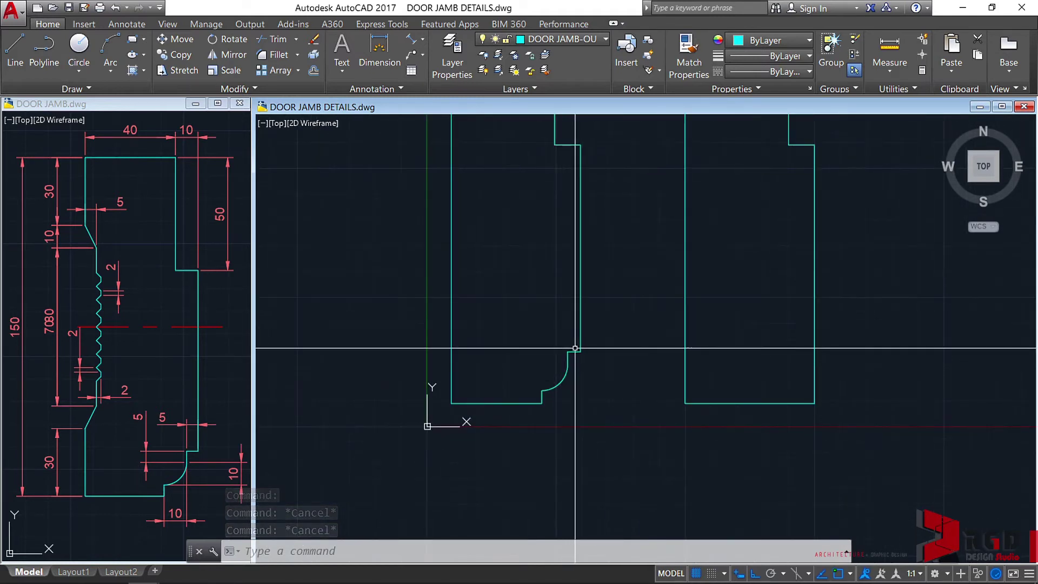
click(817, 401)
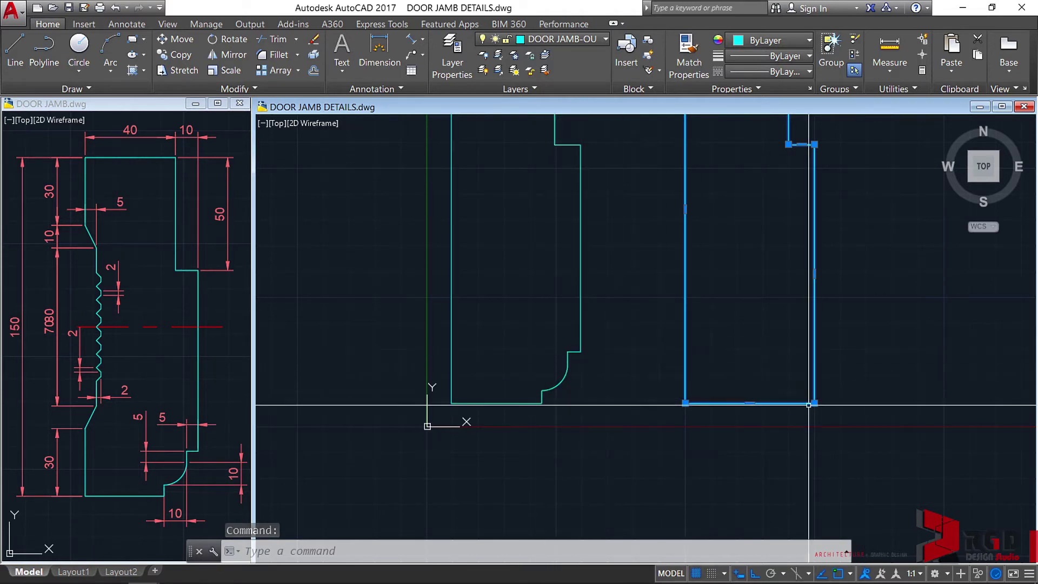
key(Escape)
text(O)
key(Return)
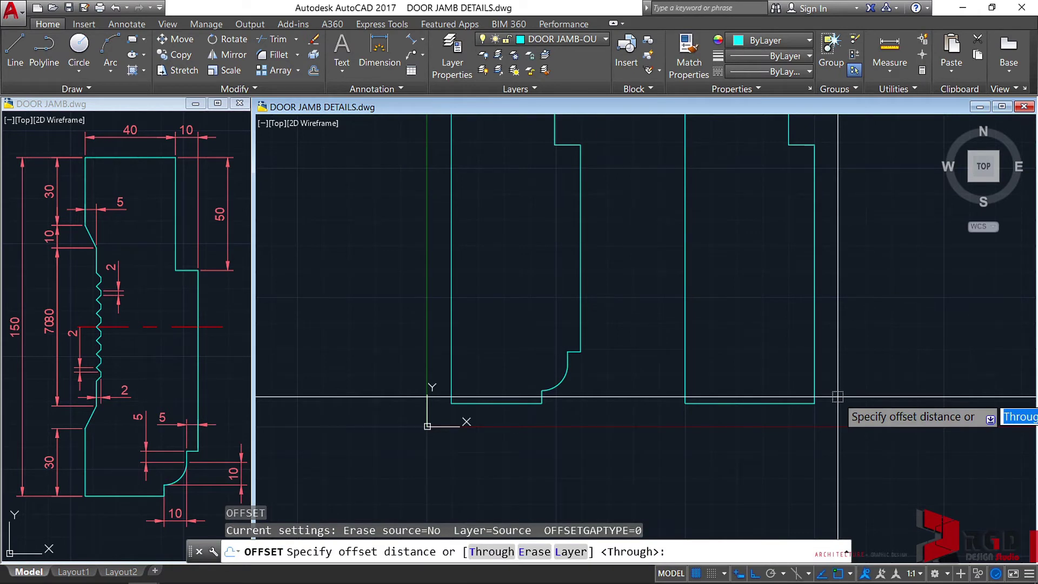
key(Return)
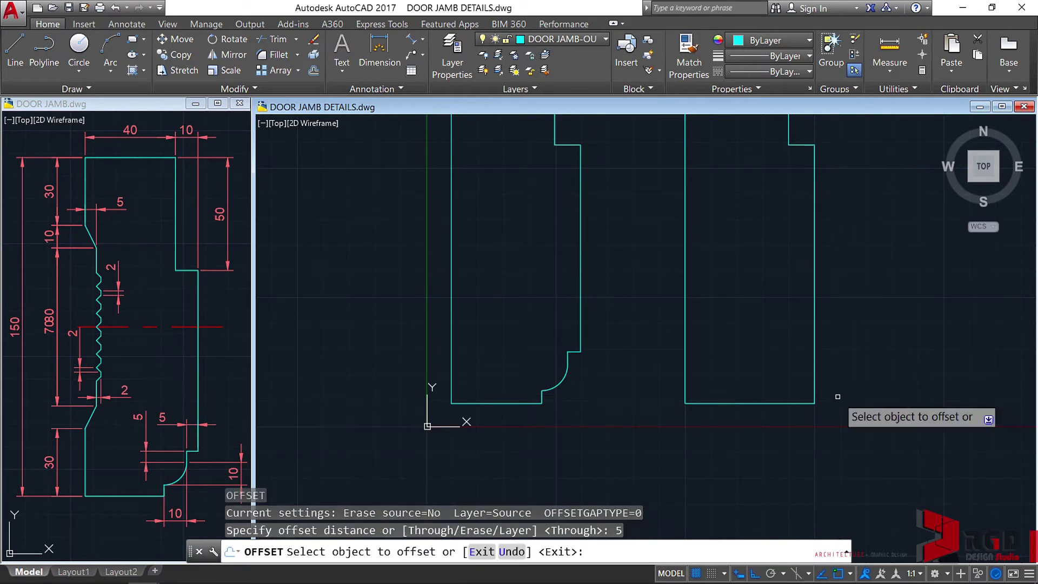
click(814, 378)
click(757, 349)
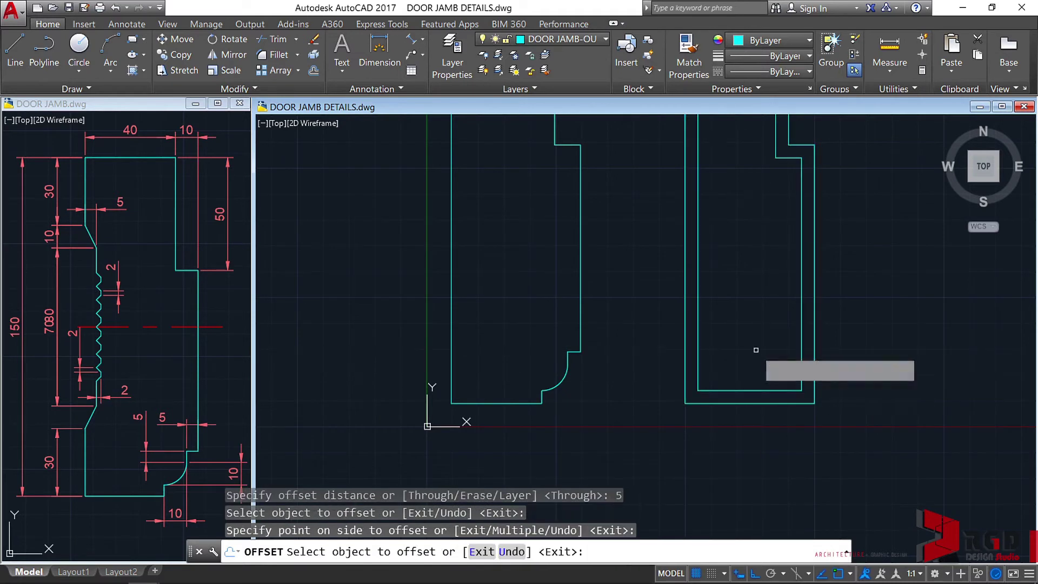
key(Escape)
Fillet the inner outline's lower-right corner with a radius of 10
scroll(665, 406, up, 2)
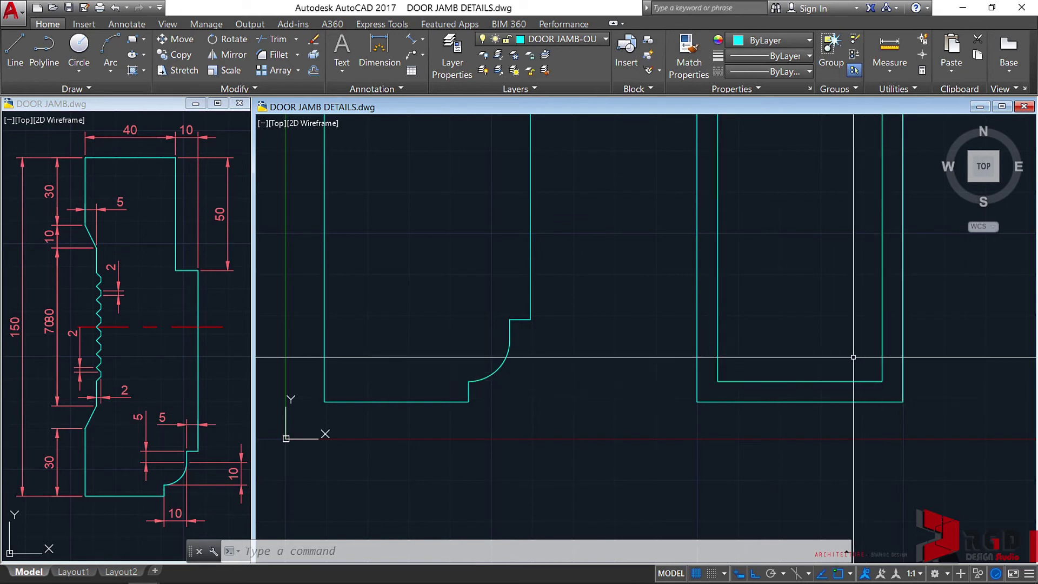
text(F)
key(Return)
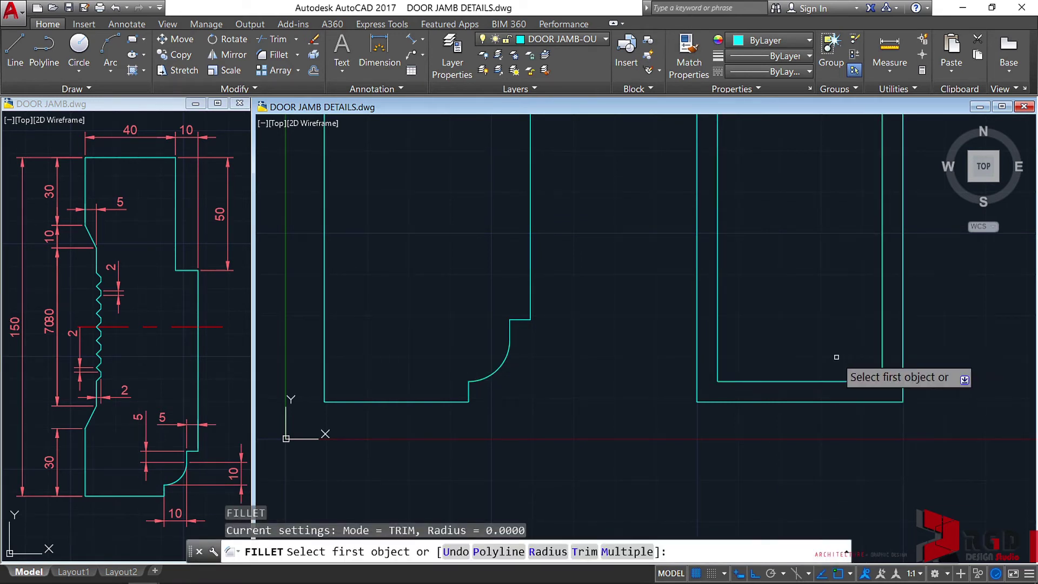
text(R)
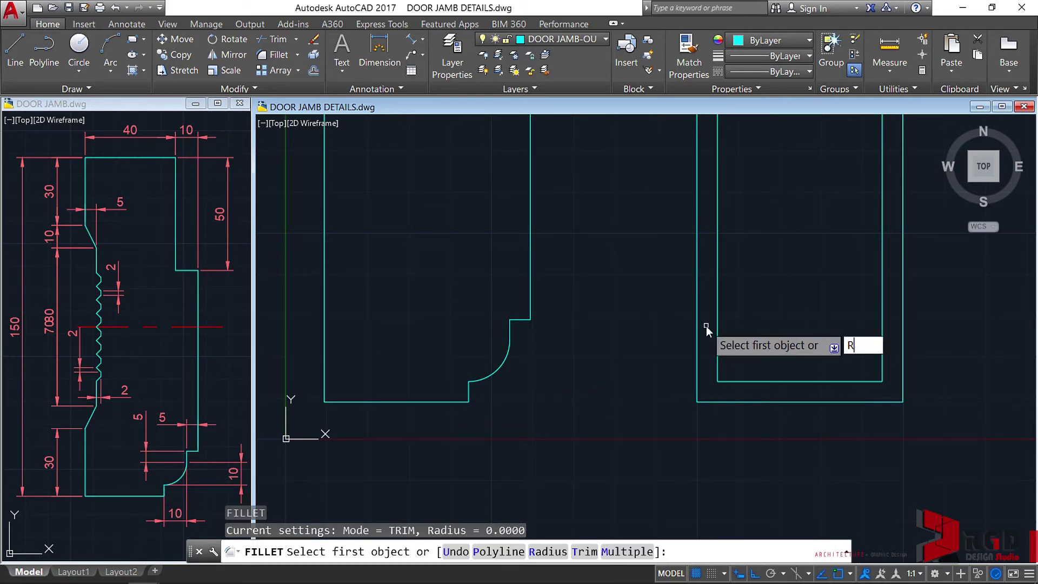
key(Return)
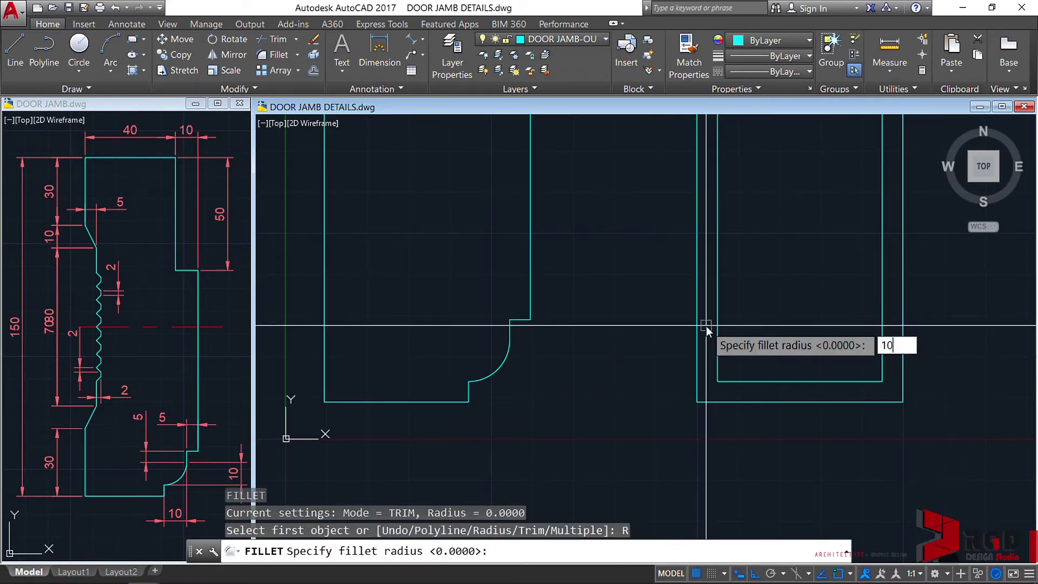
key(Return)
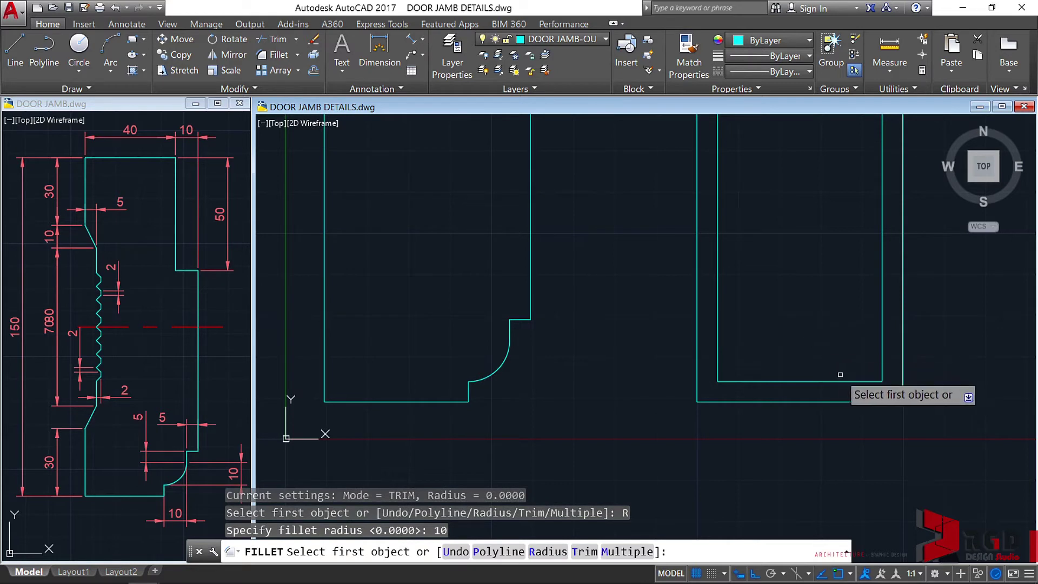
click(863, 381)
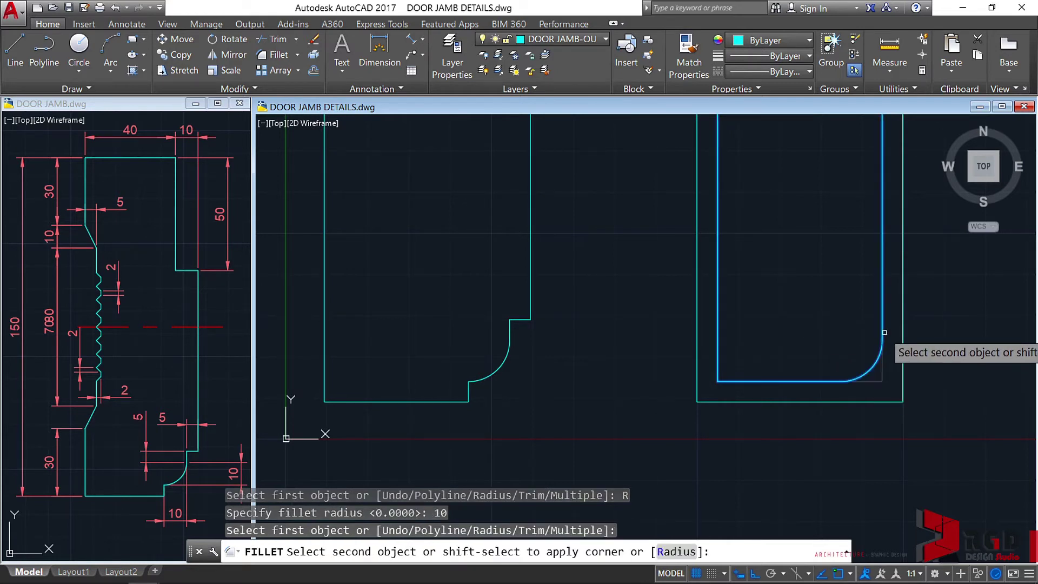
click(882, 331)
Explode the filleted inner outline into separate segments
click(887, 305)
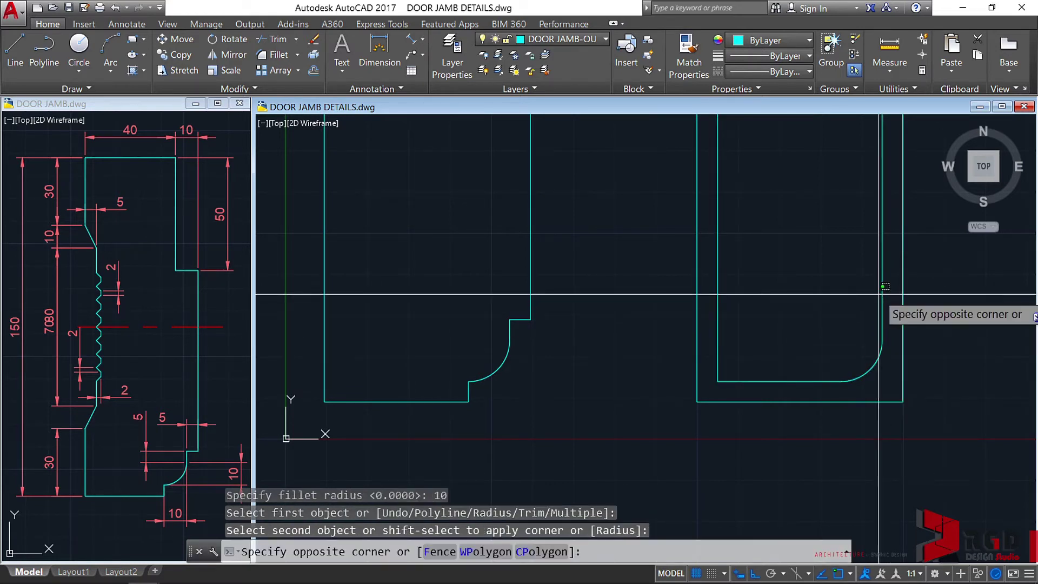
click(916, 318)
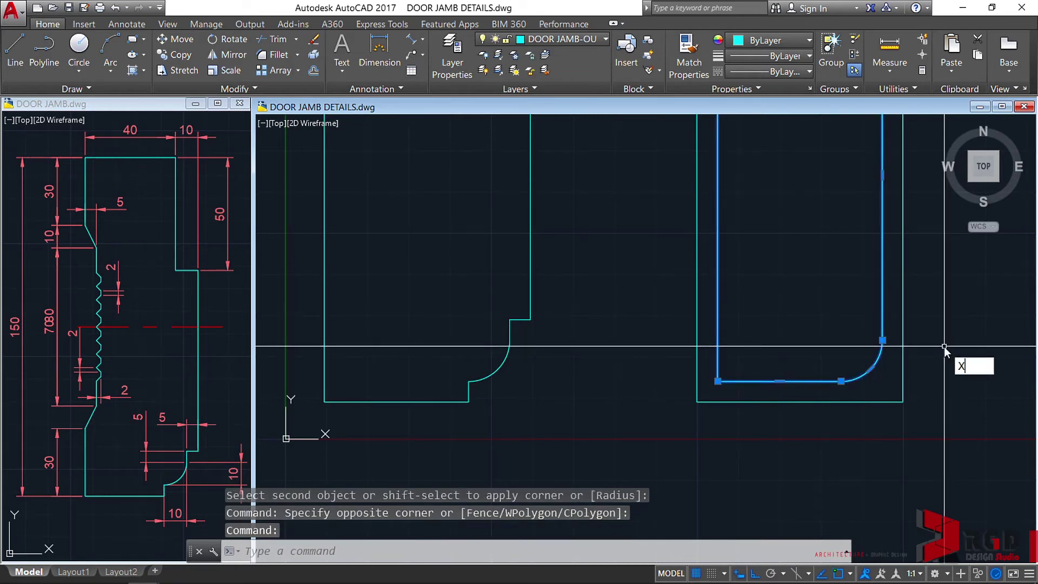
text(X)
key(Return)
scroll(806, 379, down, 2)
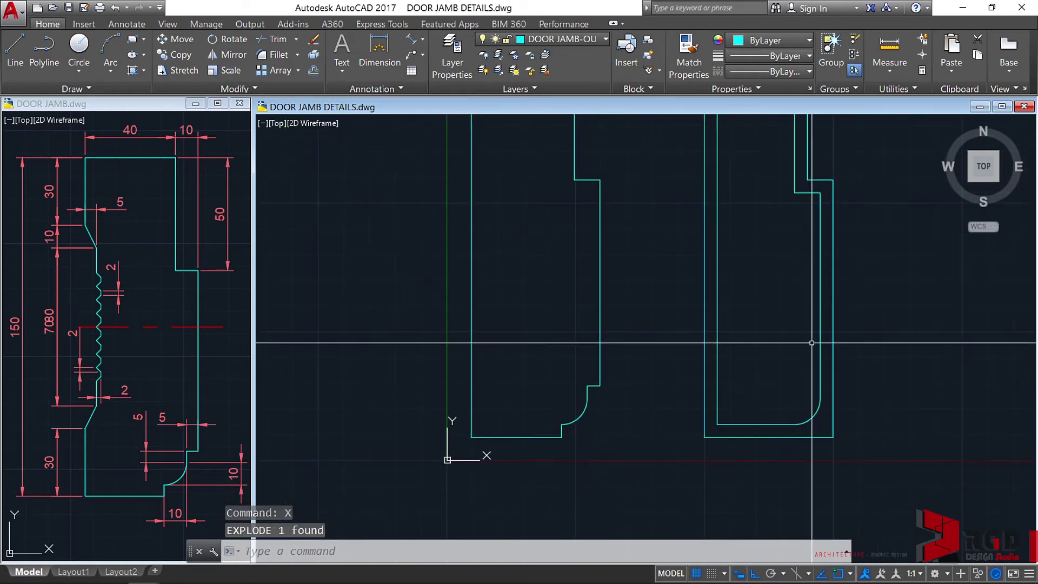
Erase the six straight segments of the exploded inner outline, keeping only the fillet arc at its lower-right corner
click(828, 352)
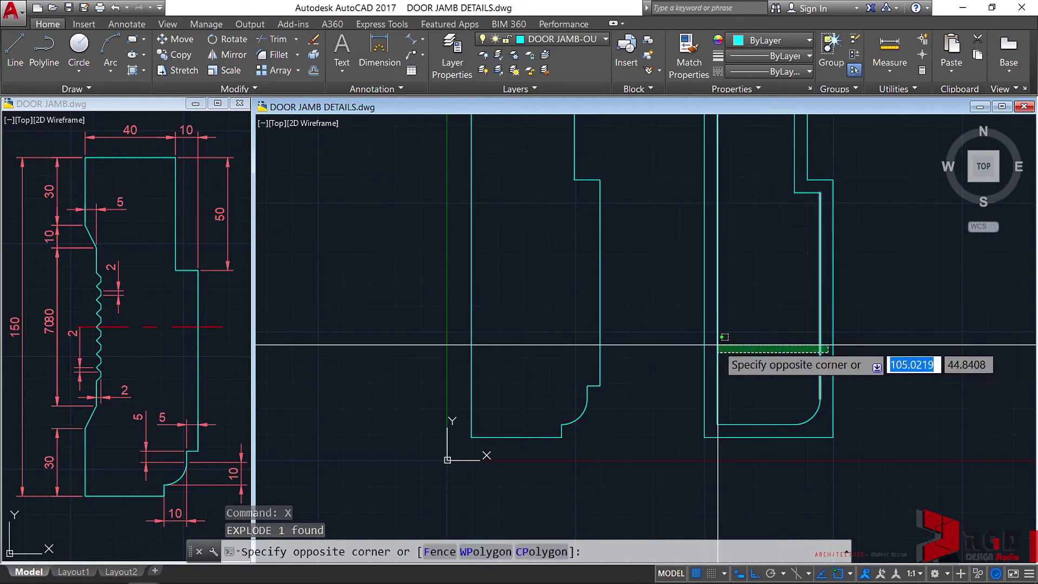
click(713, 337)
click(757, 397)
click(760, 427)
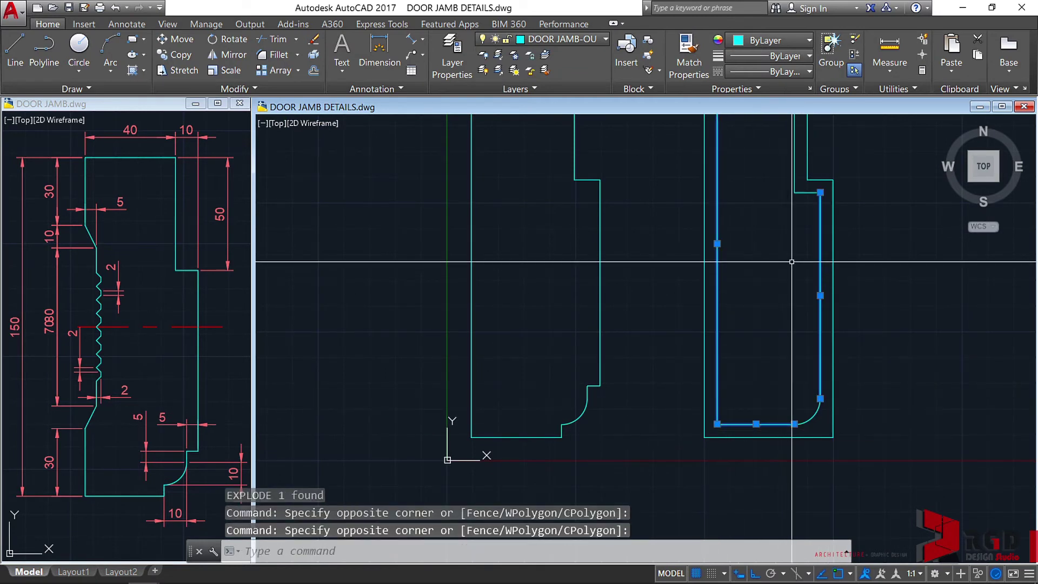
mouse_move(790, 259)
middle_down()
mouse_move(771, 394)
mouse_move(778, 373)
middle_up()
click(778, 373)
click(764, 222)
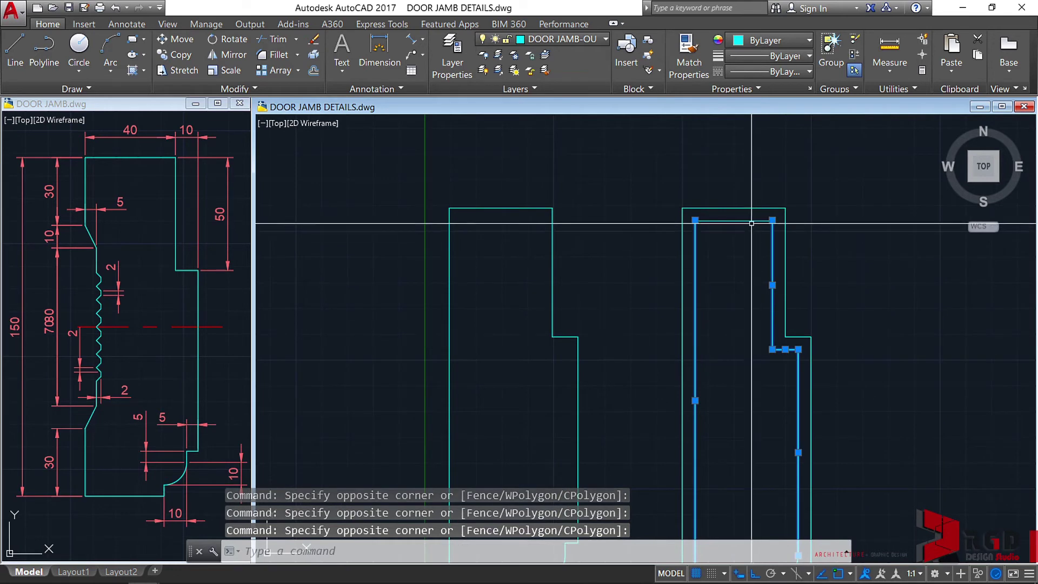
click(746, 222)
scroll(744, 319, down, 4)
middle_drag(744, 319, 754, 291)
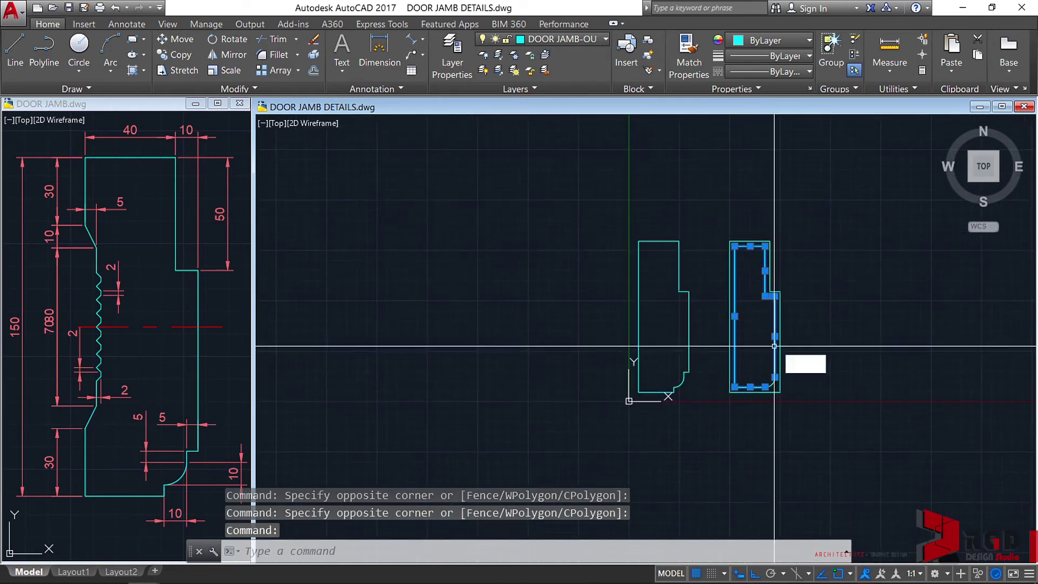
text(e)
key(Return)
scroll(792, 381, up, 4)
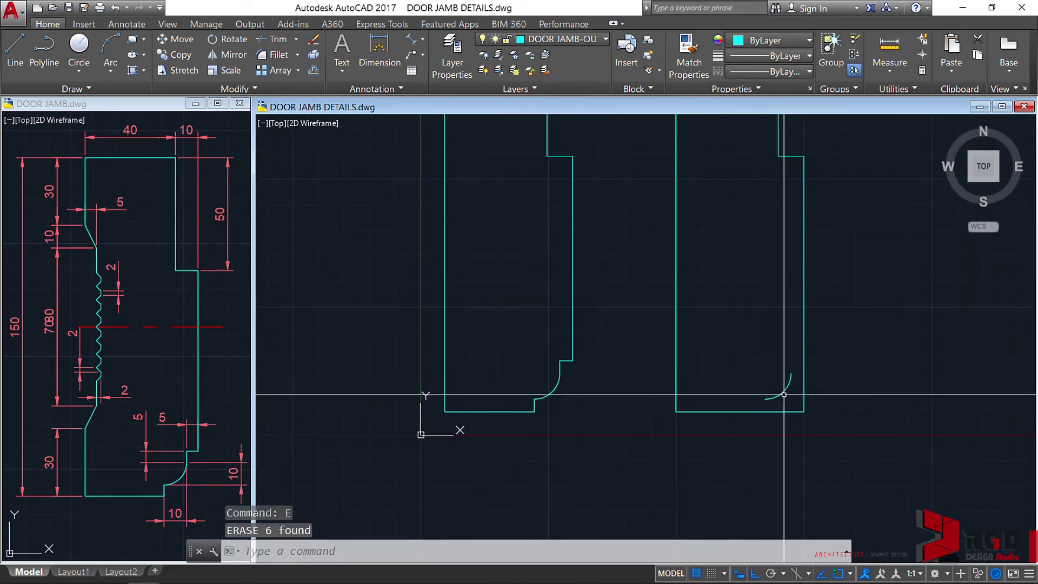
Draw a vertical line from the fillet arc's lower end down to the jamb outline's bottom edge
scroll(784, 395, up, 4)
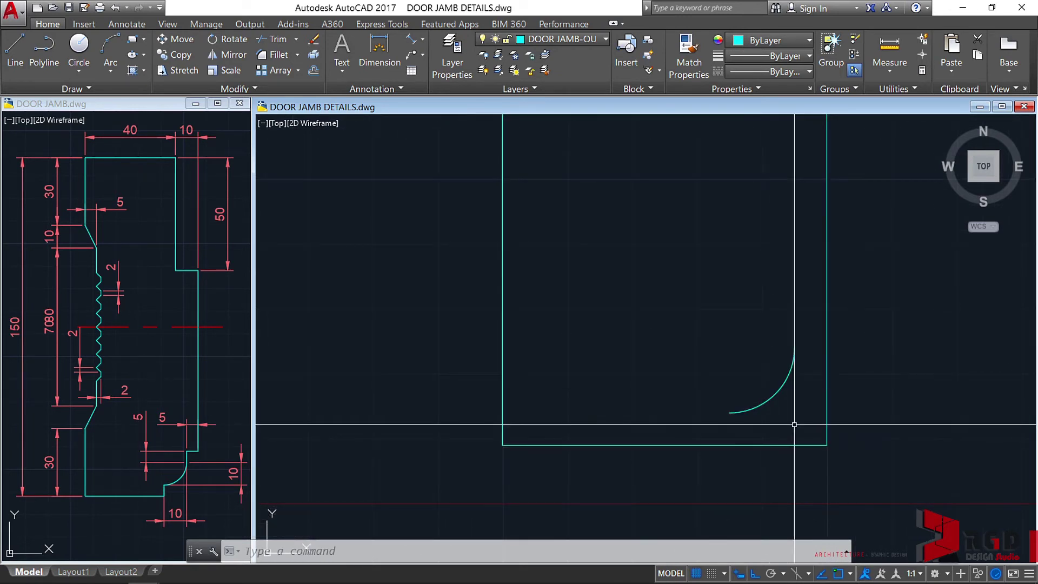
key(l)
key(Return)
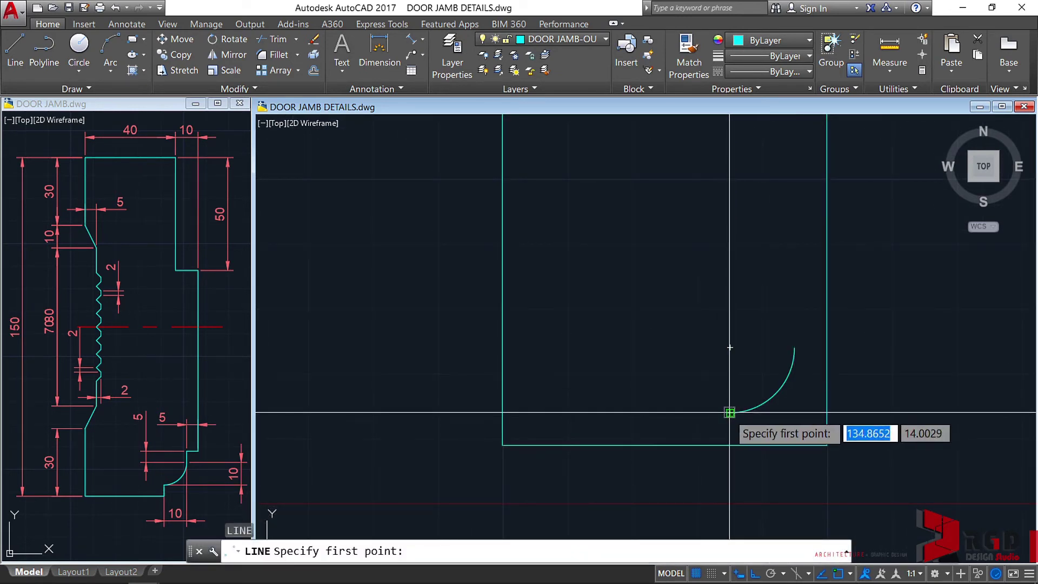
click(730, 413)
click(730, 445)
key(Return)
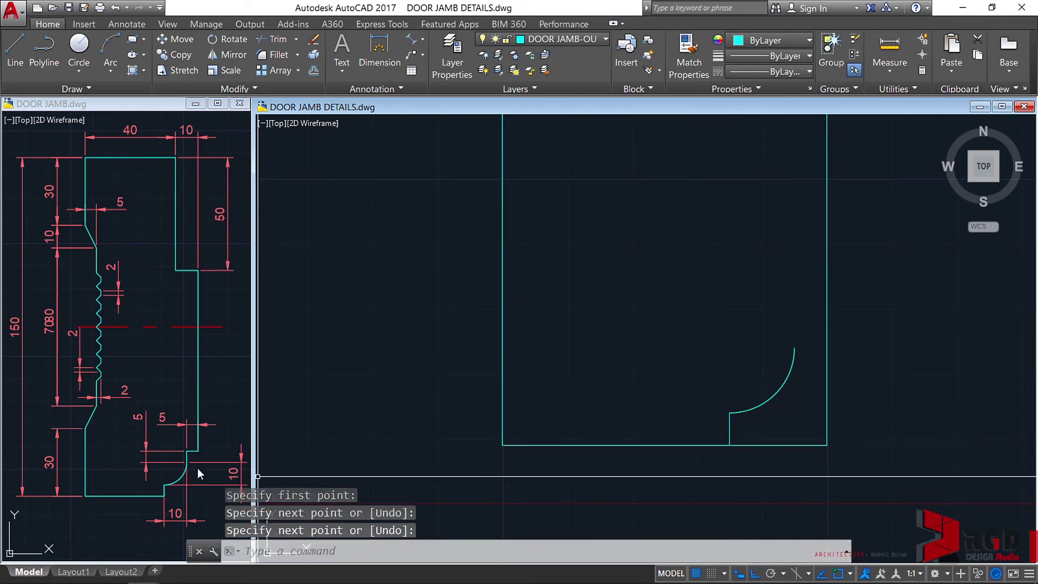
Draw a line 5 units up from the arc's upper end and 5 units right to the jamb's right edge
key(l)
key(Return)
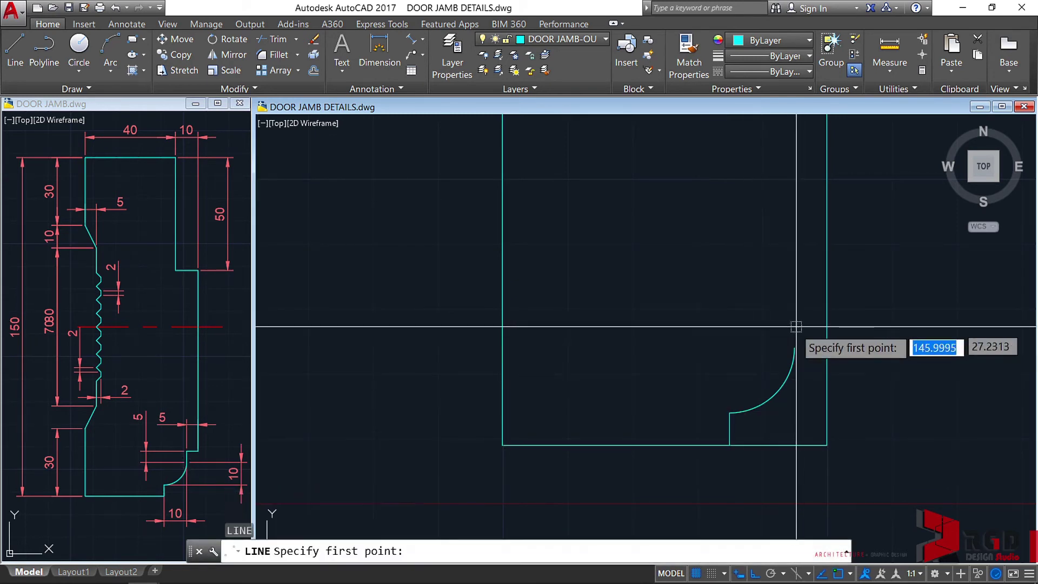
click(794, 347)
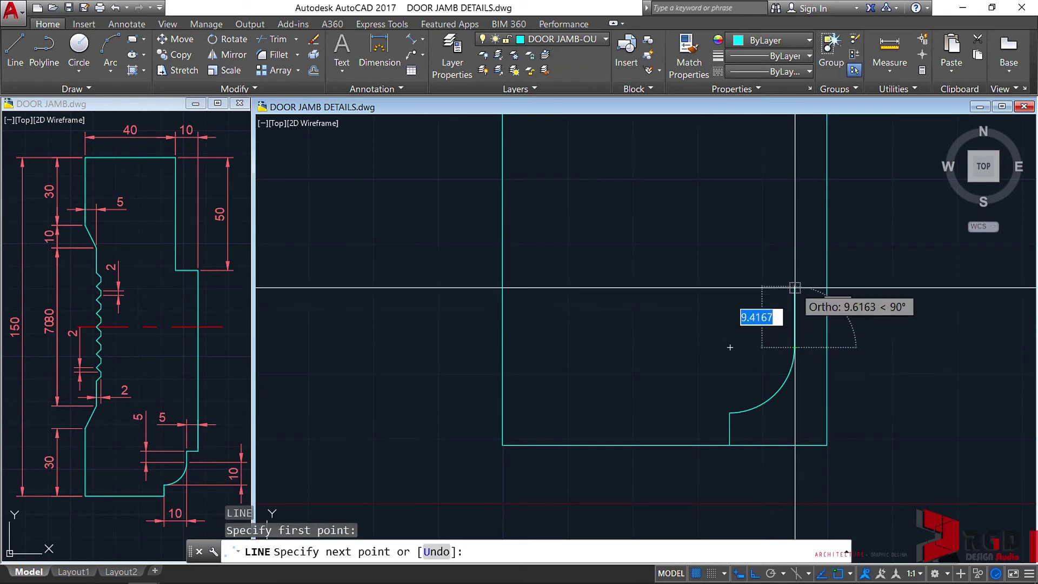
text(5)
key(Return)
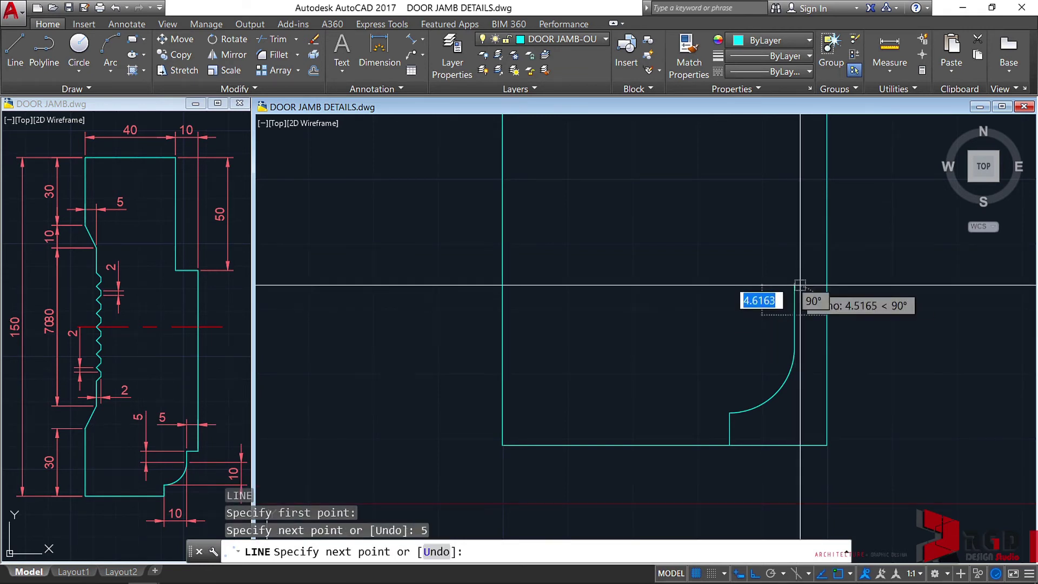
text(5)
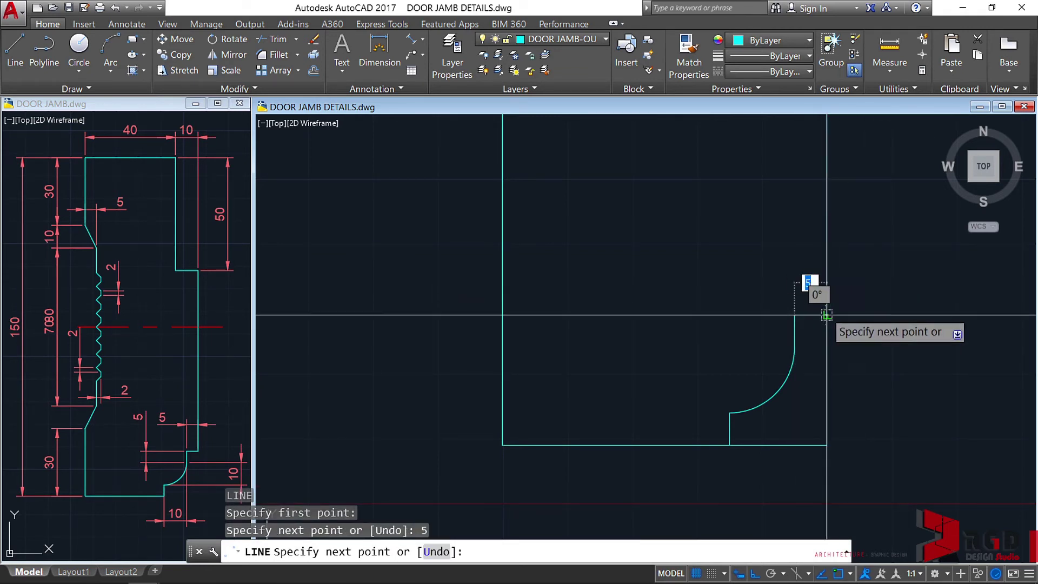
key(Return)
key(Return)
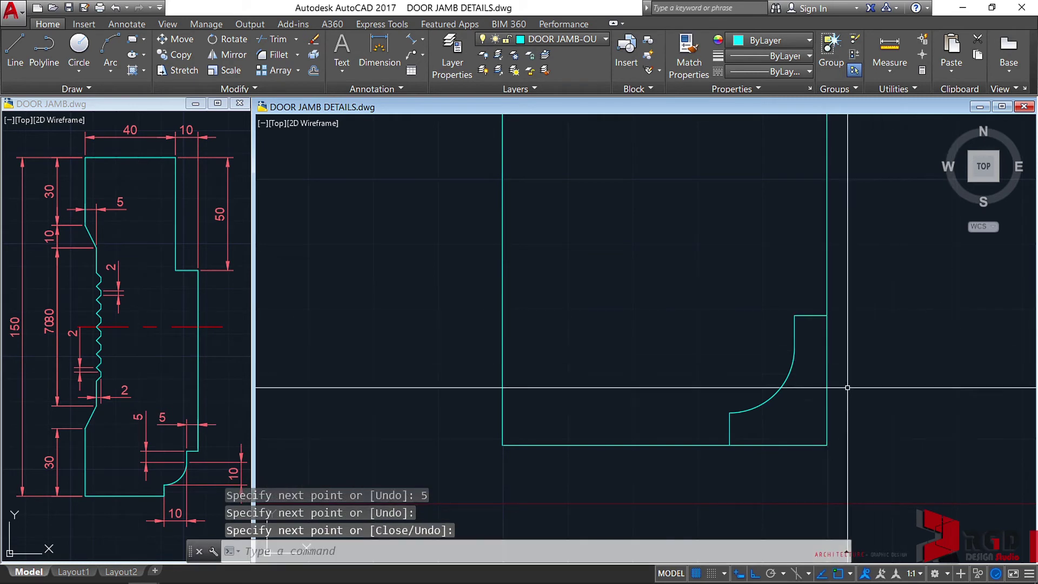
key(Escape)
key(Escape)
key(Escape)
Trim off the jamb outline's lower-right corner outside the arc and notch lines, and select the whole profile for joining
text(tr)
key(Return)
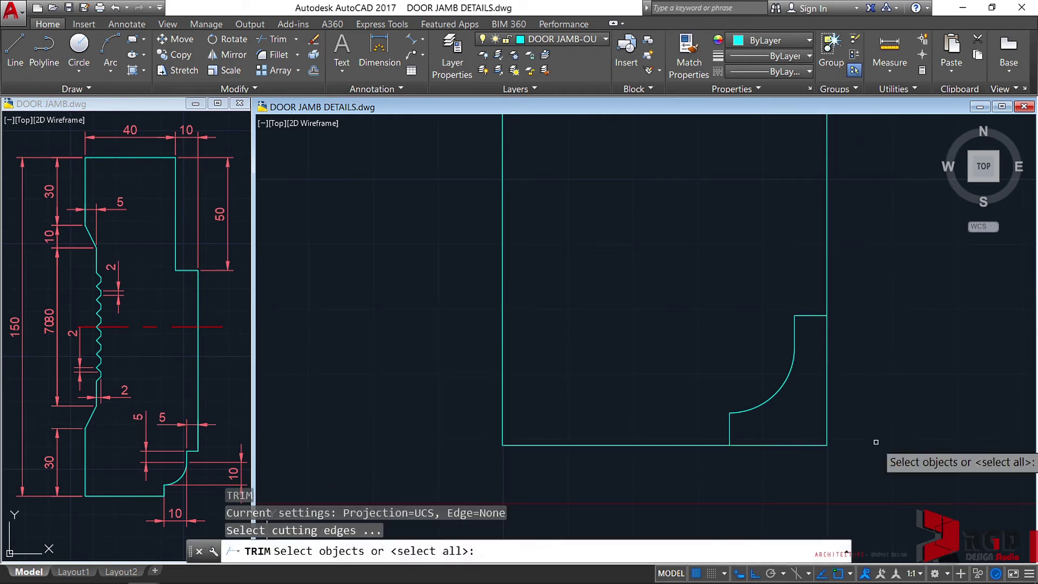
key(Return)
click(864, 468)
click(815, 388)
scroll(811, 392, down, 5)
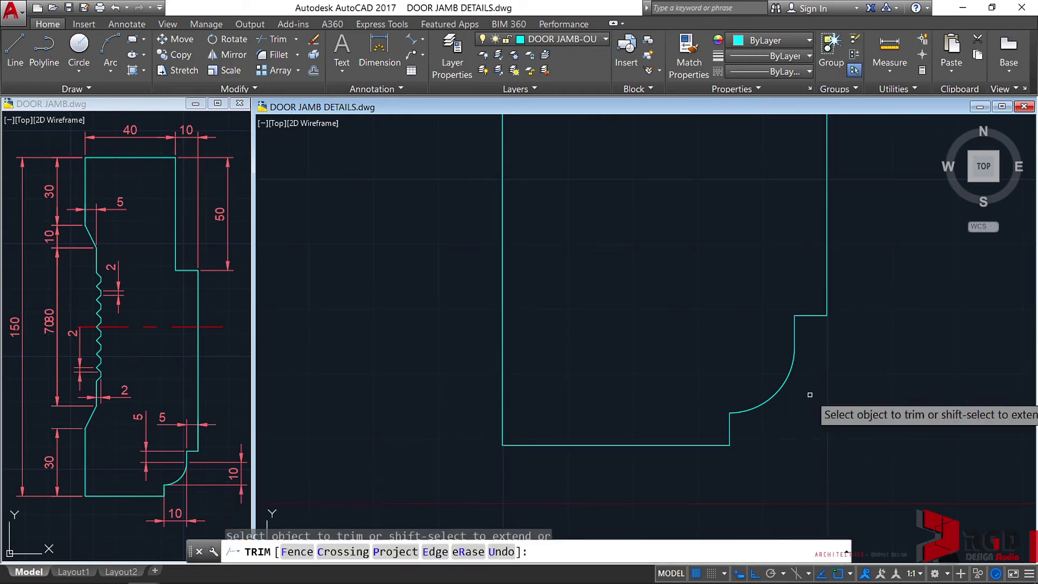
key(Escape)
key(Escape)
click(848, 463)
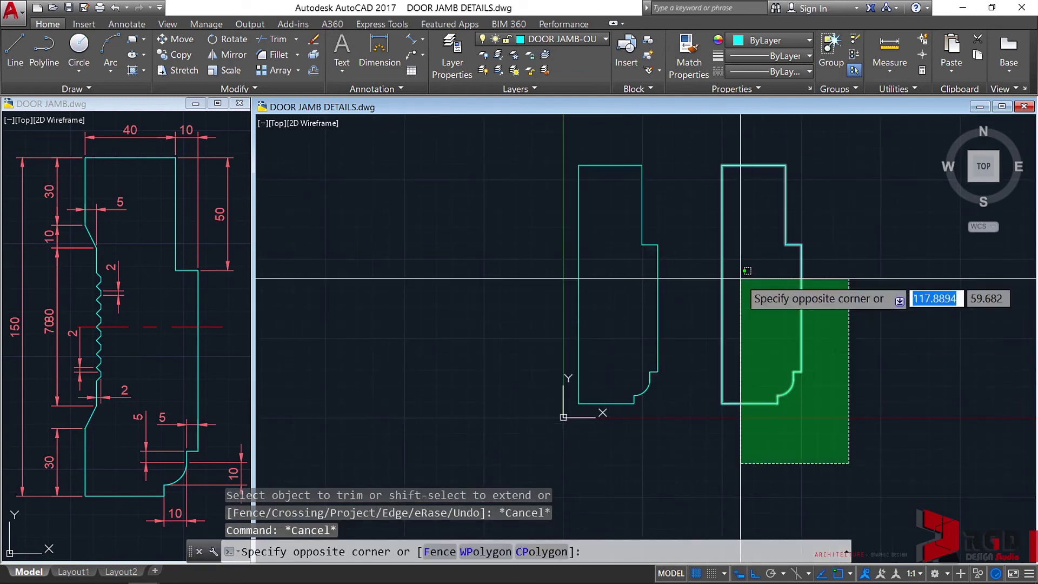
click(692, 155)
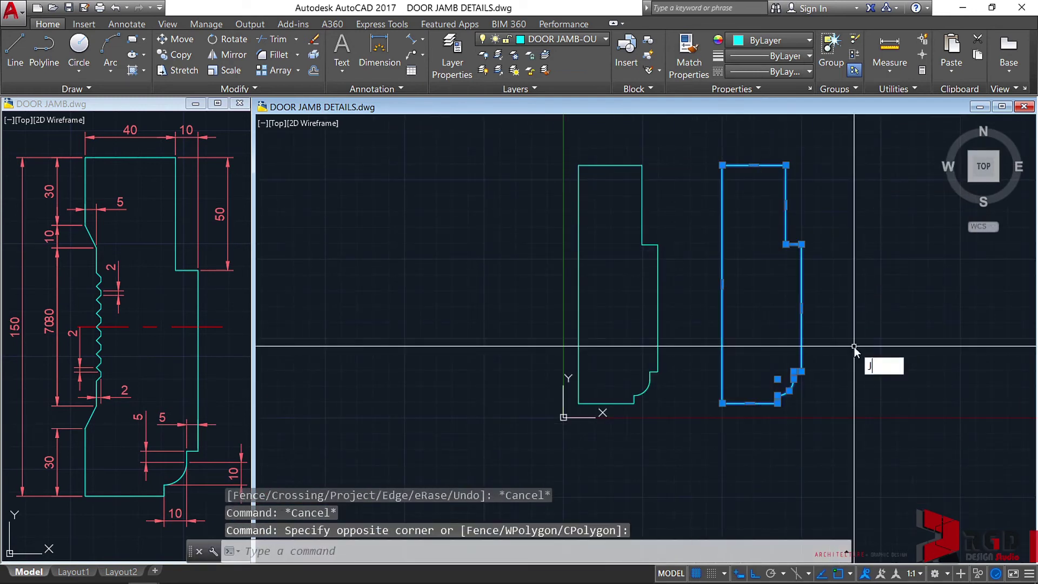
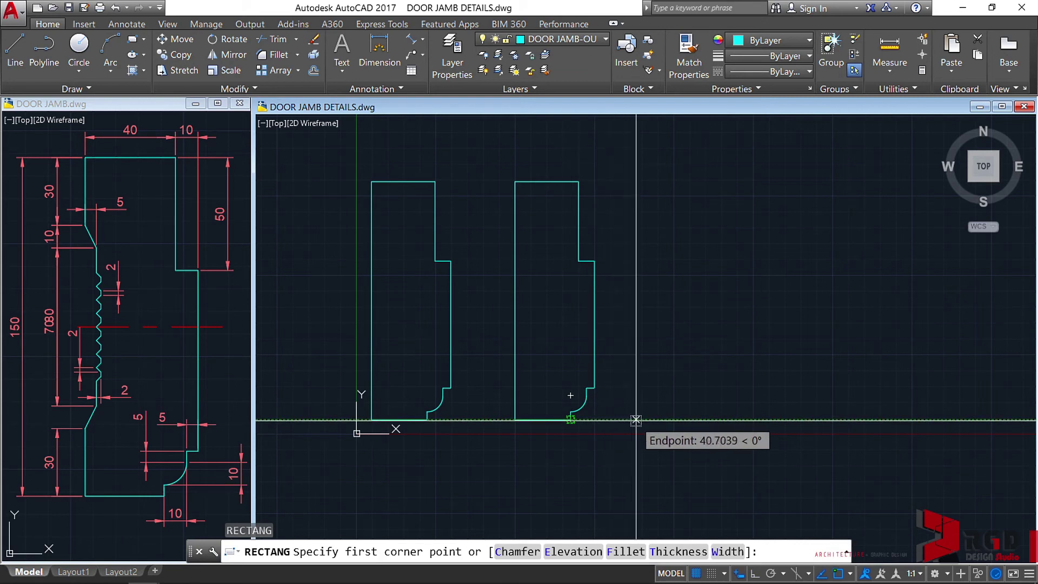
Draw a 50 by 150 rectangle to the right of the second profile, aligned with its bottom edge
click(669, 420)
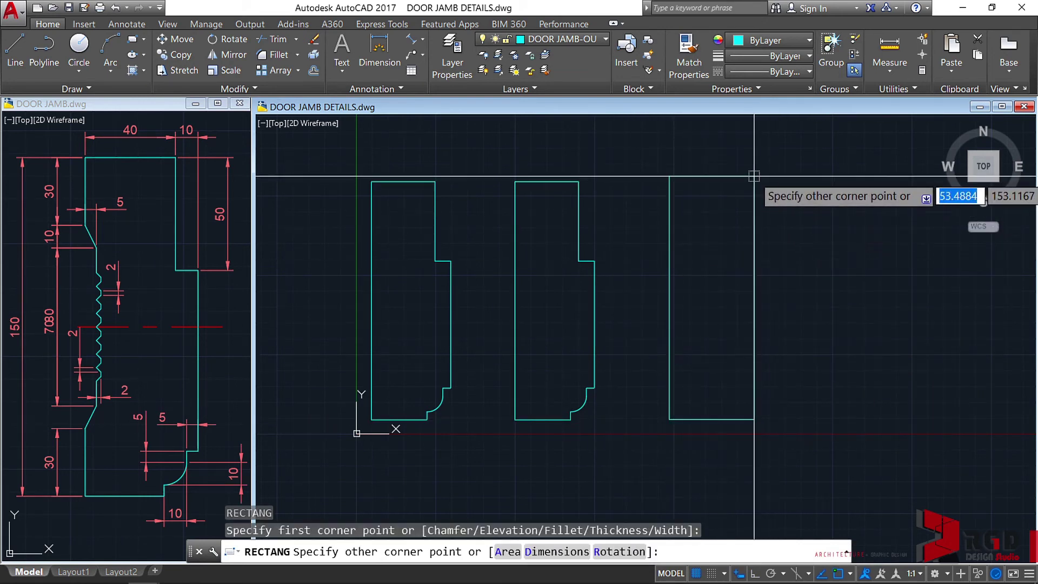
key(Tab)
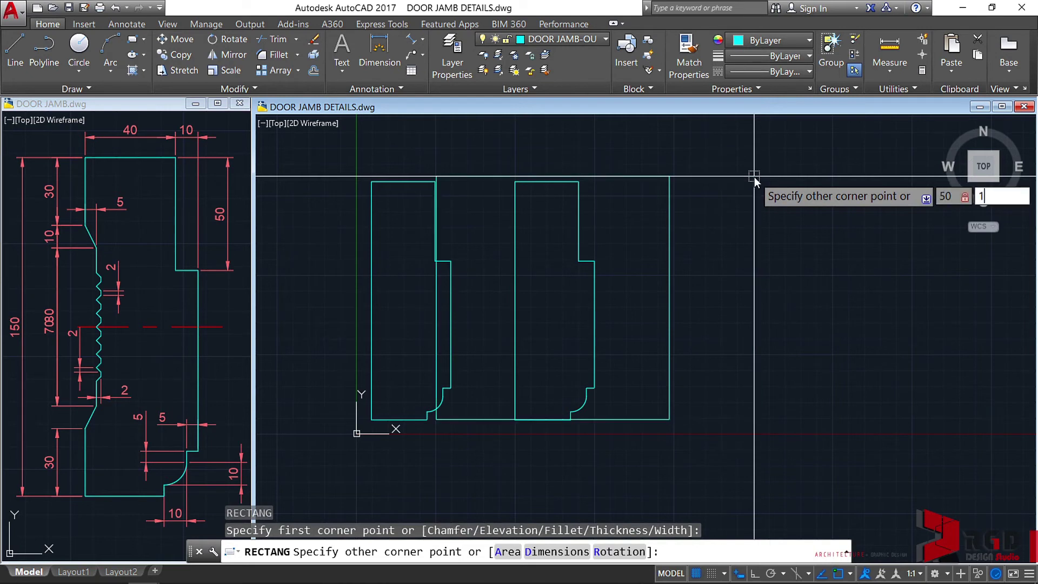
key(Return)
Draw a rectangle from the new rectangle's upper-right corner to the relative point -10,-50
scroll(741, 225, up, 2)
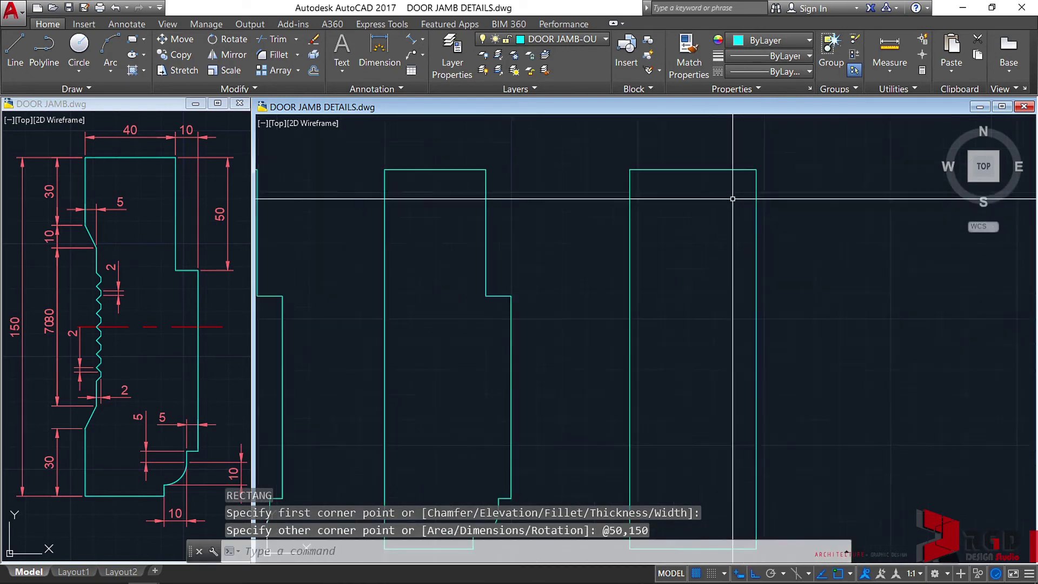
mouse_move(735, 196)
middle_down()
mouse_move(737, 214)
mouse_move(807, 268)
middle_up()
text(RE)
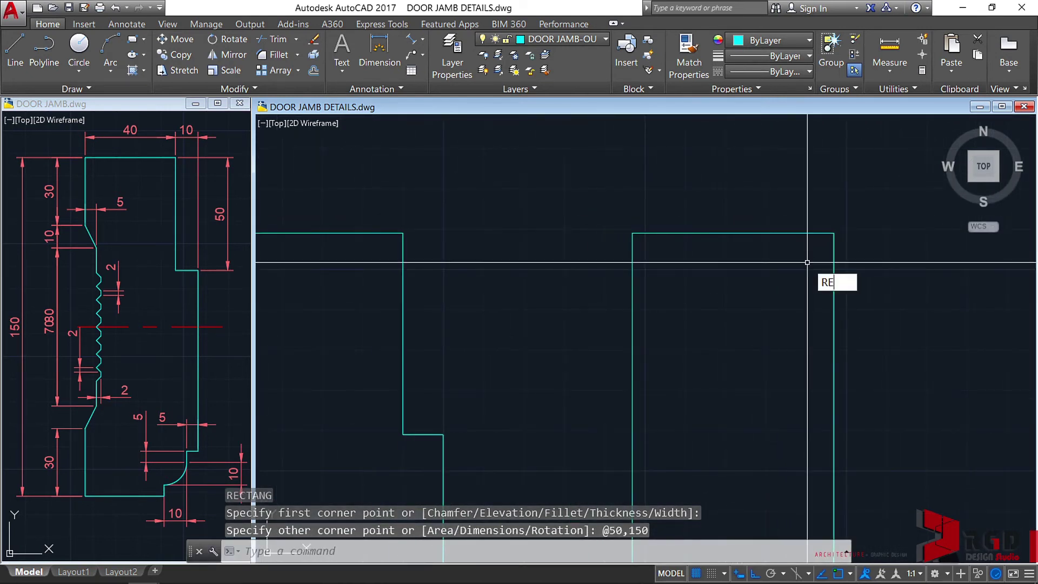
text(C)
key(Return)
click(834, 232)
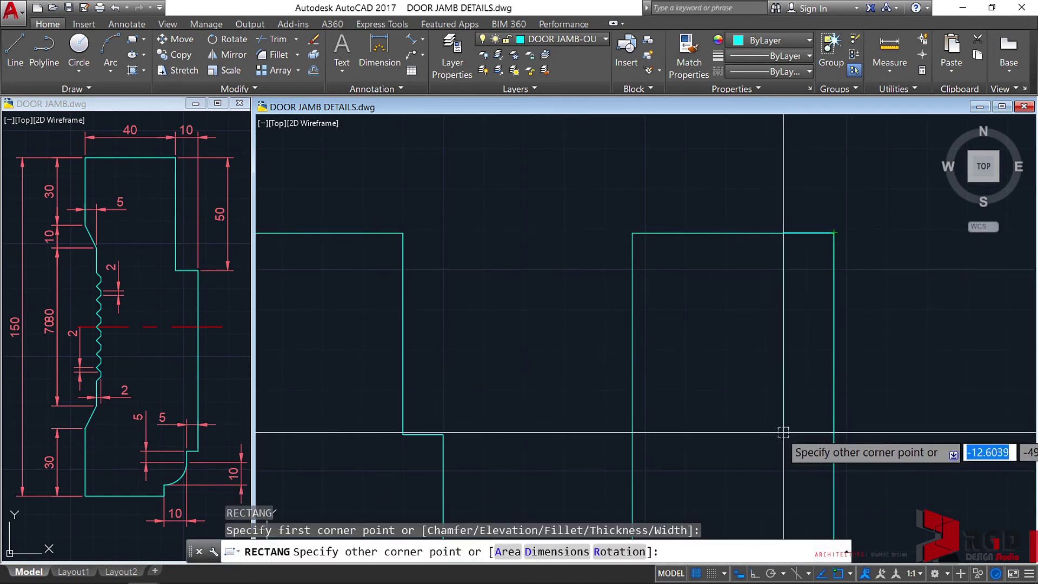
middle_drag(783, 432, 694, 412)
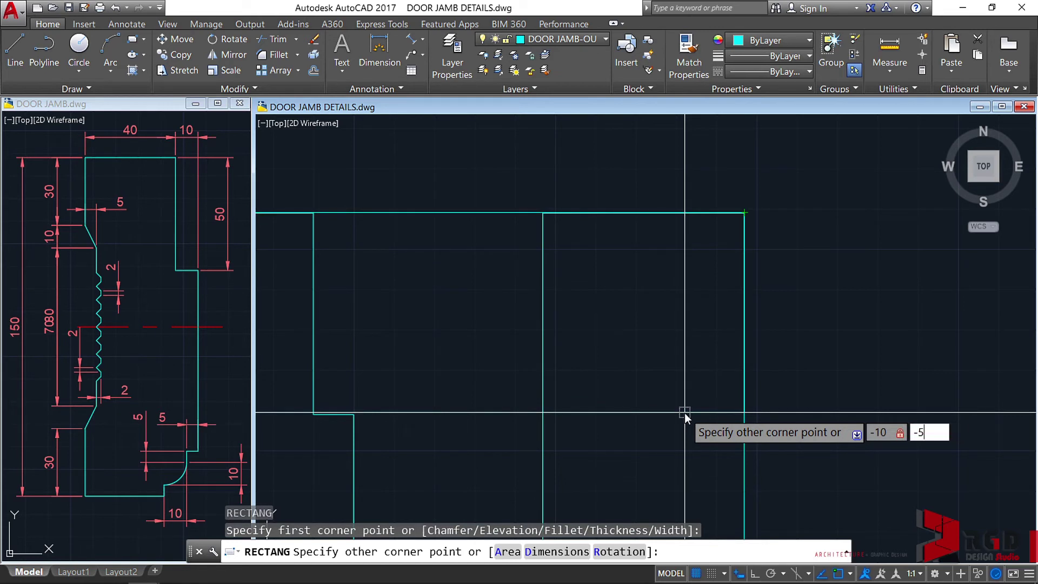
key(Return)
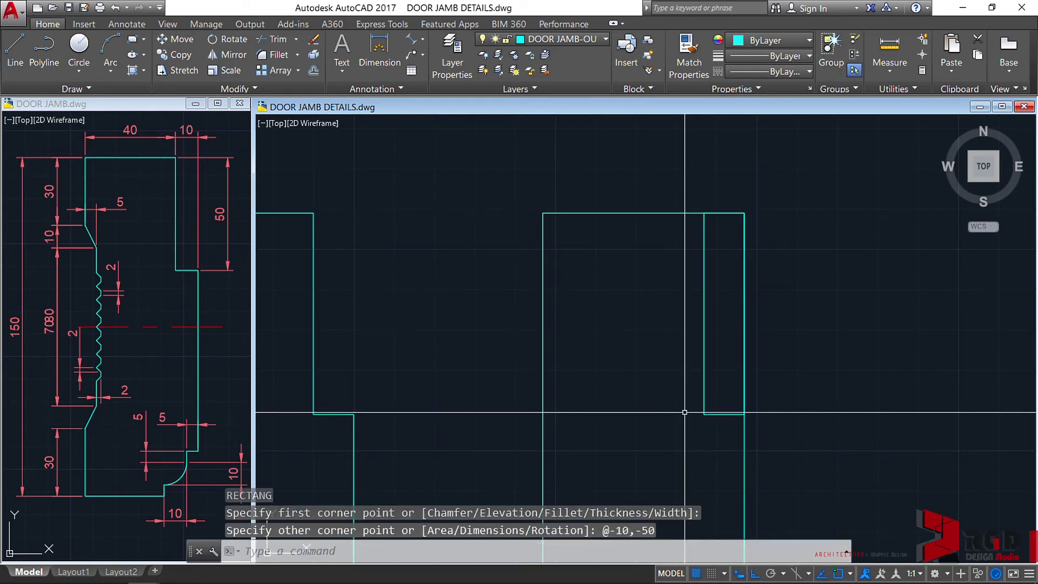
Convert the 50 by 150 rectangle and the small rectangle in its upper-right corner into regions
scroll(684, 412, down, 2)
middle_drag(714, 382, 717, 314)
scroll(778, 304, down, 2)
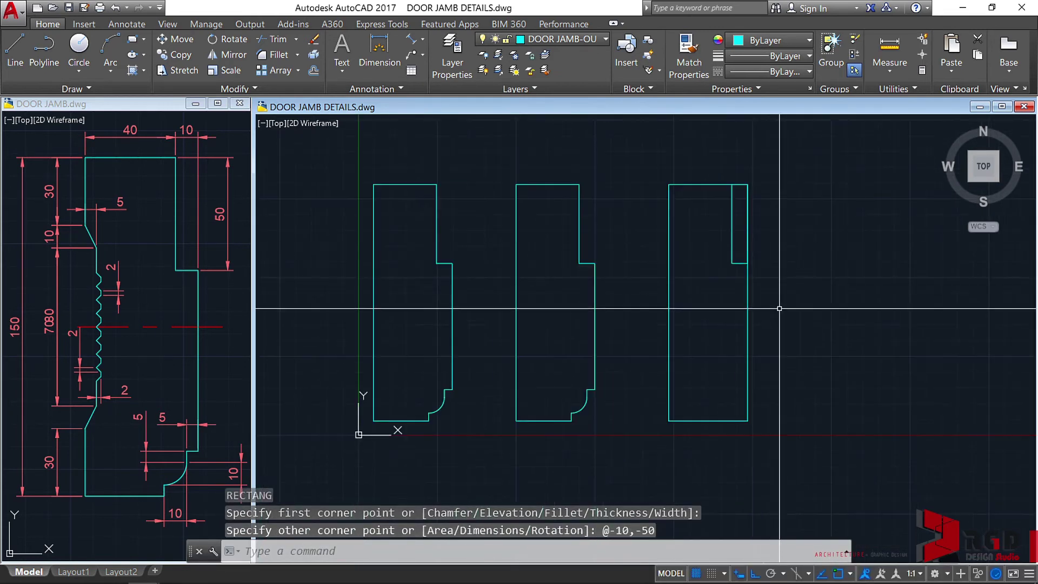
click(788, 449)
click(649, 162)
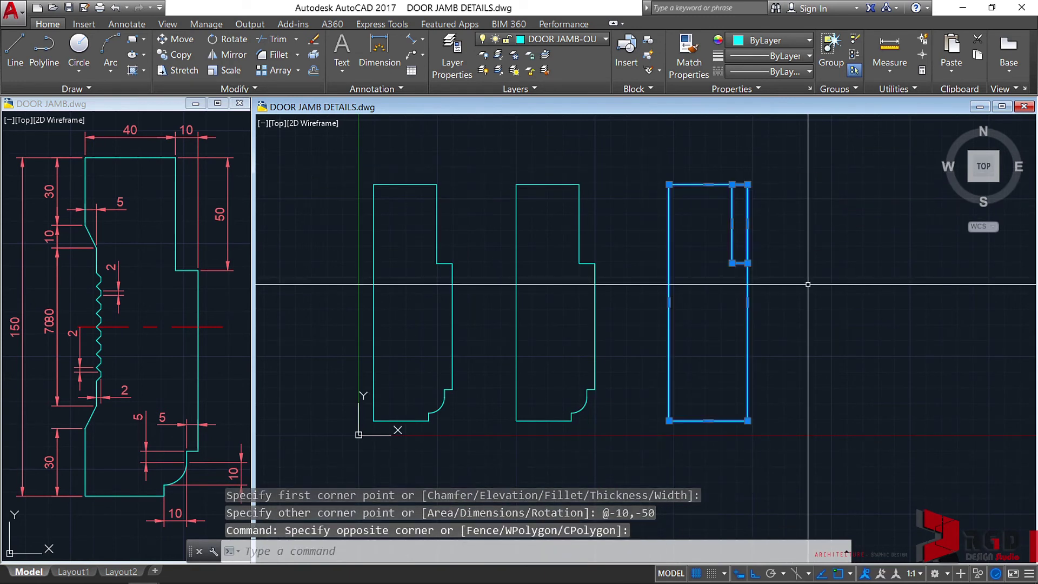
text(RE)
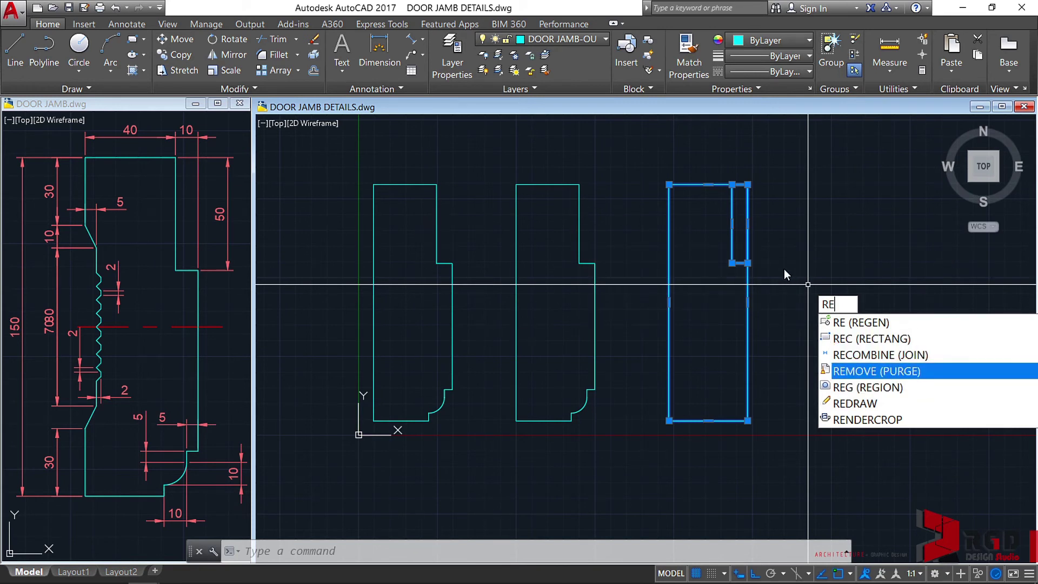
click(878, 388)
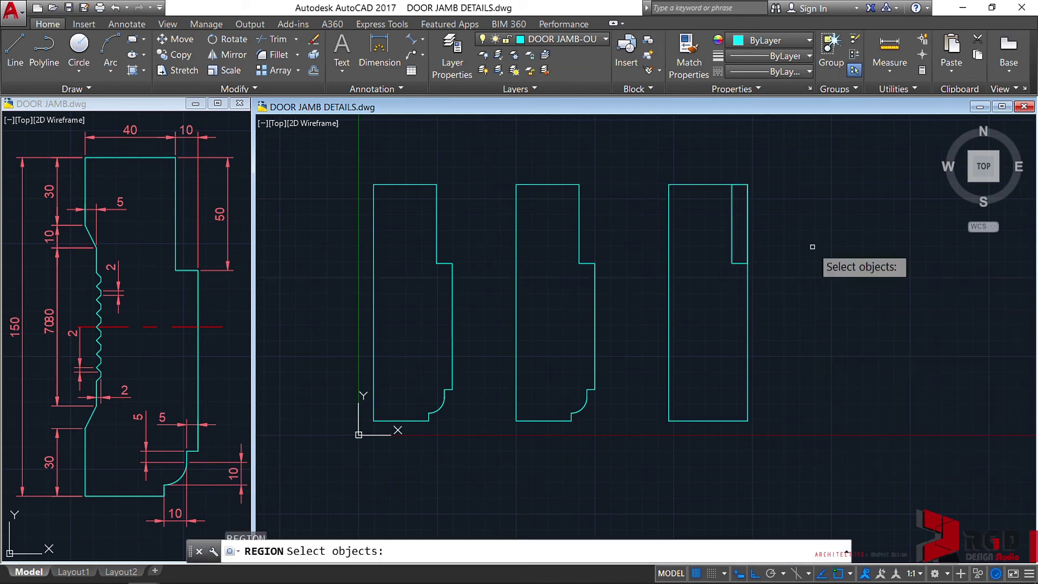
click(784, 451)
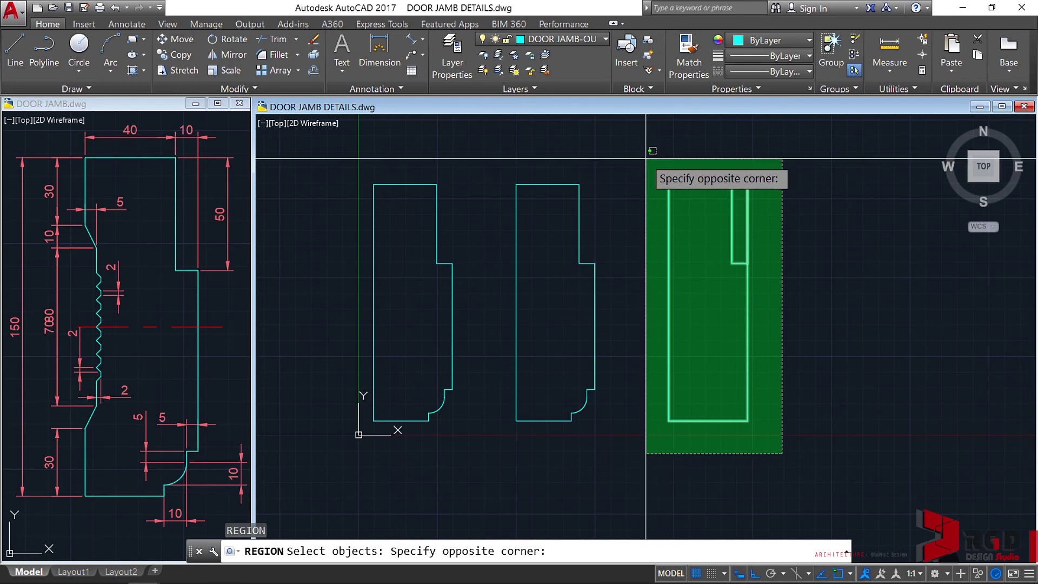
click(645, 158)
key(Return)
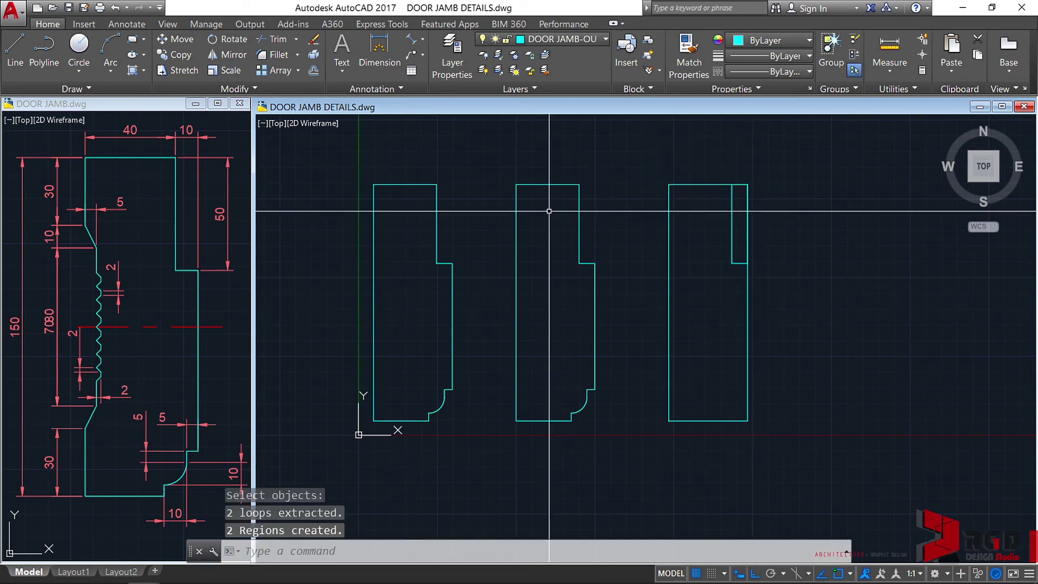
Display the drawing in the Shaded visual style to check the regions as surfaces, and return to 2D Wireframe
click(312, 122)
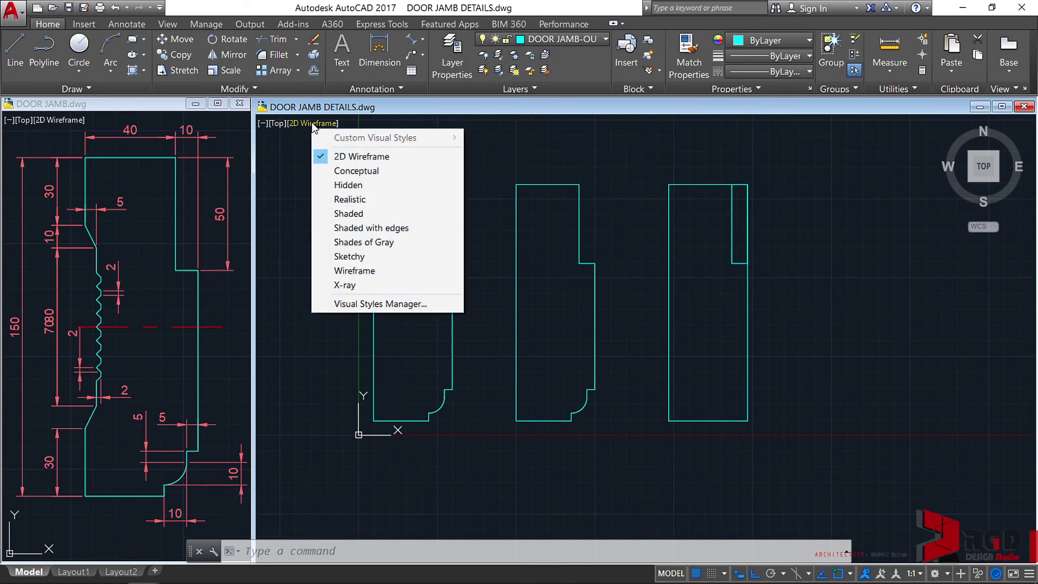
click(357, 215)
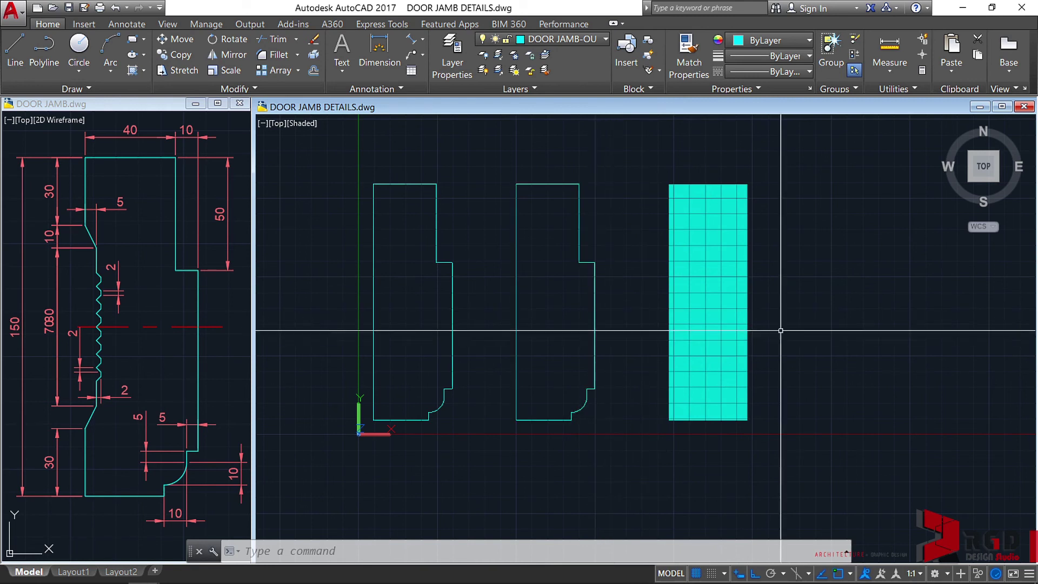
click(300, 123)
click(328, 157)
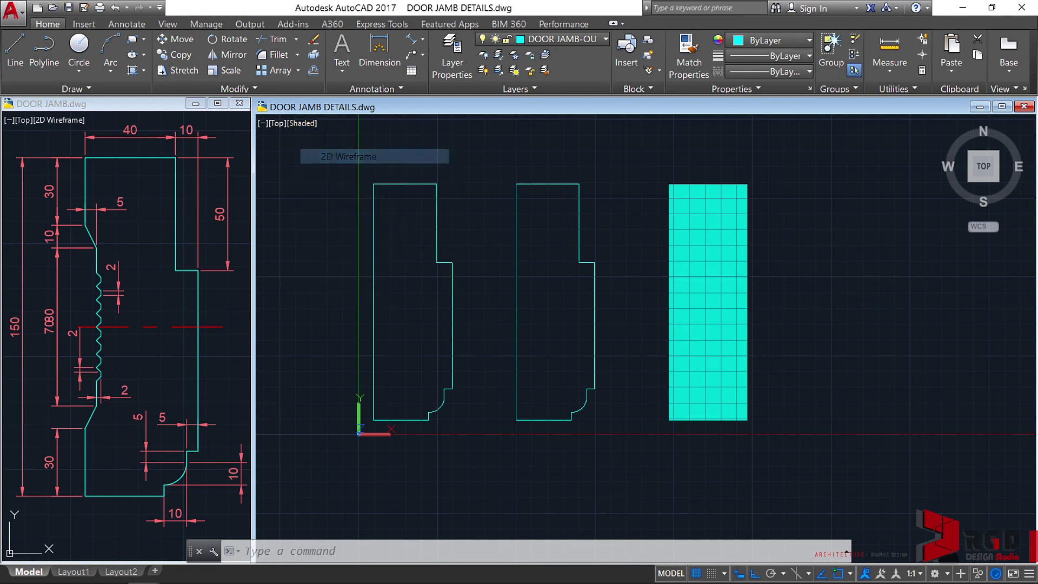
middle_drag(765, 317, 682, 333)
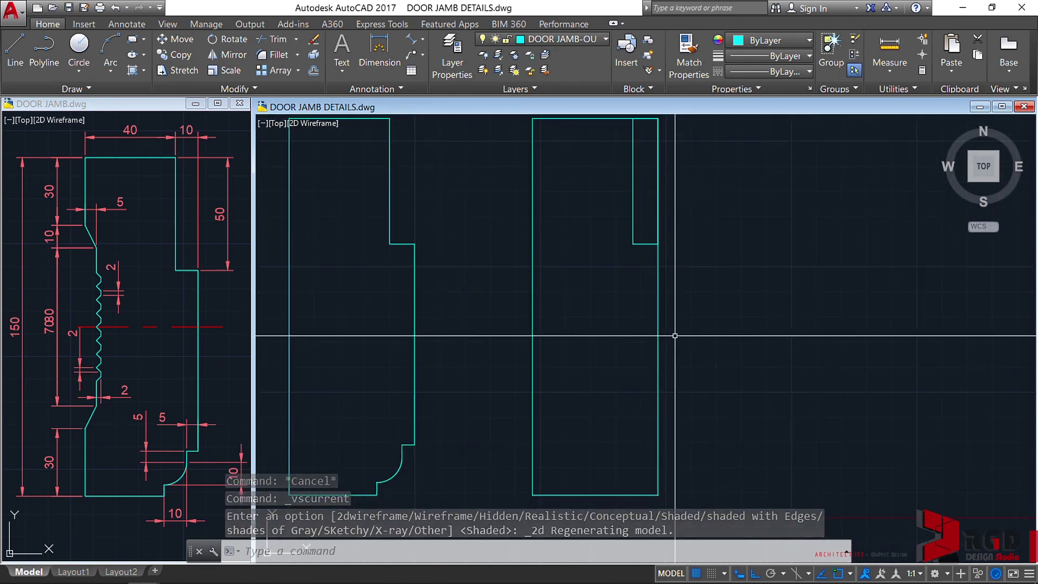
Subtract the small region in the upper-right corner from the 50 by 150 region of the third profile
middle_drag(696, 345, 712, 363)
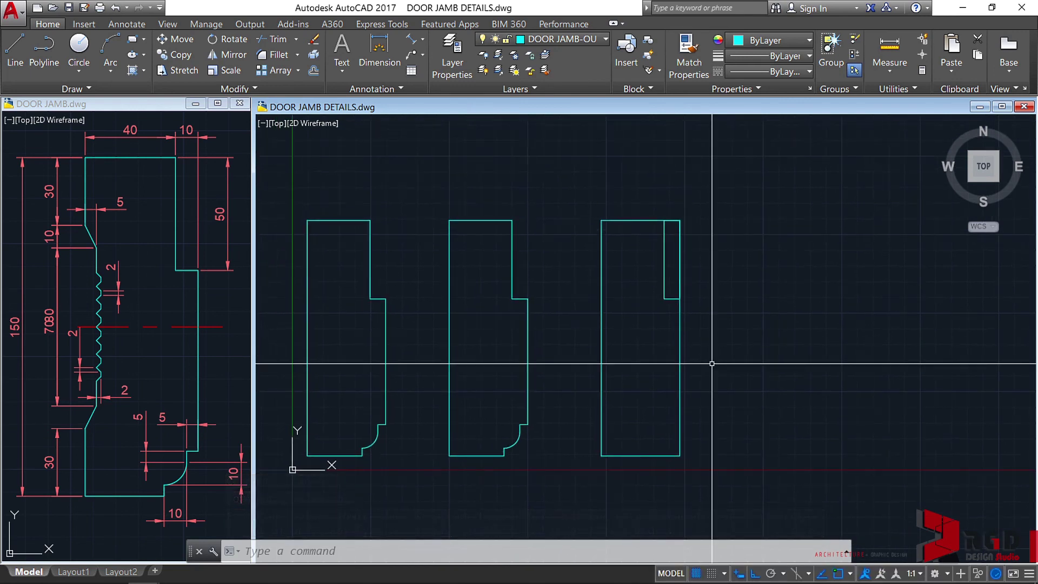
text(U)
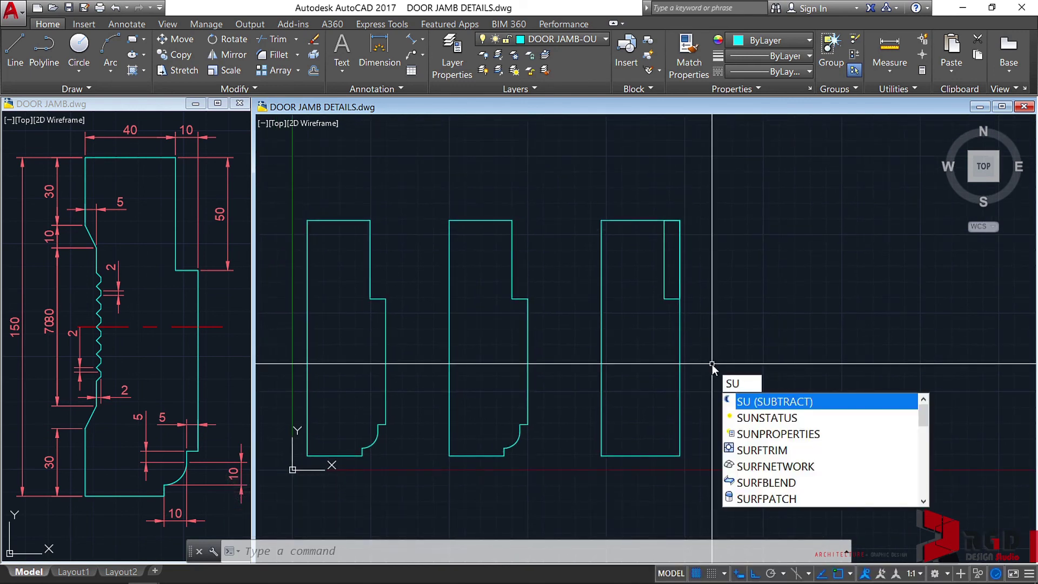
key(Return)
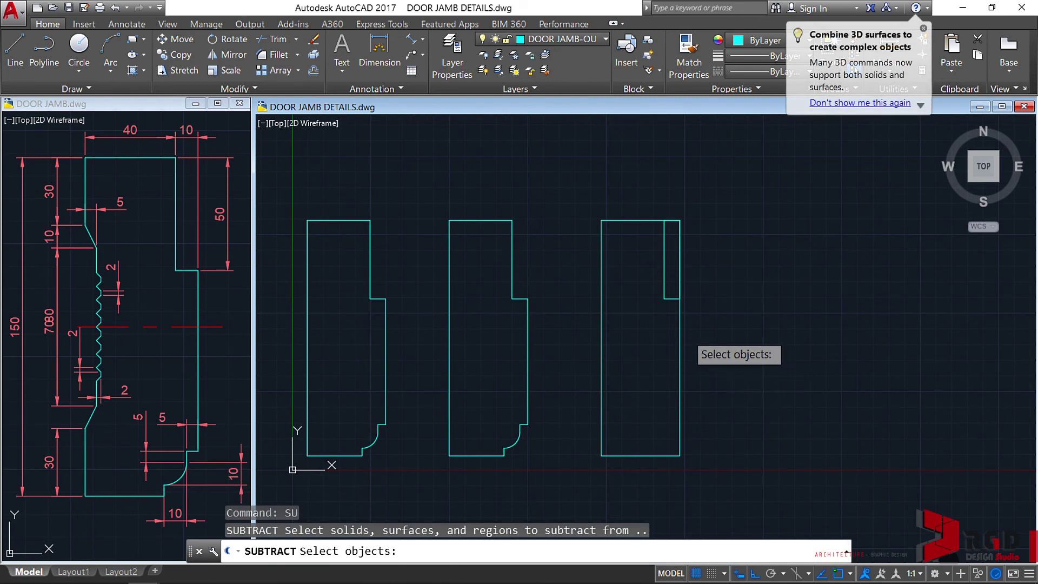
click(681, 363)
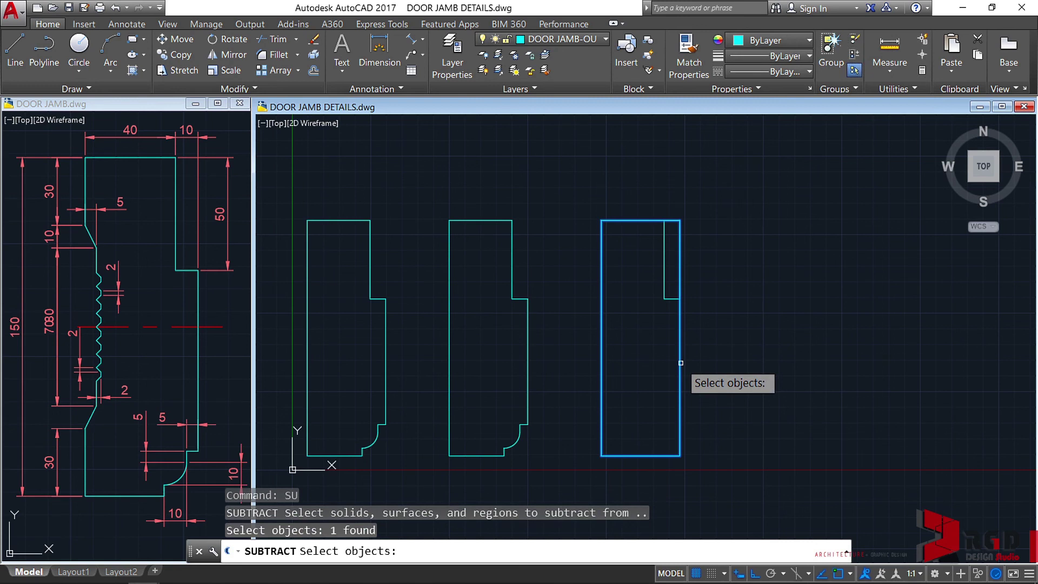
key(Return)
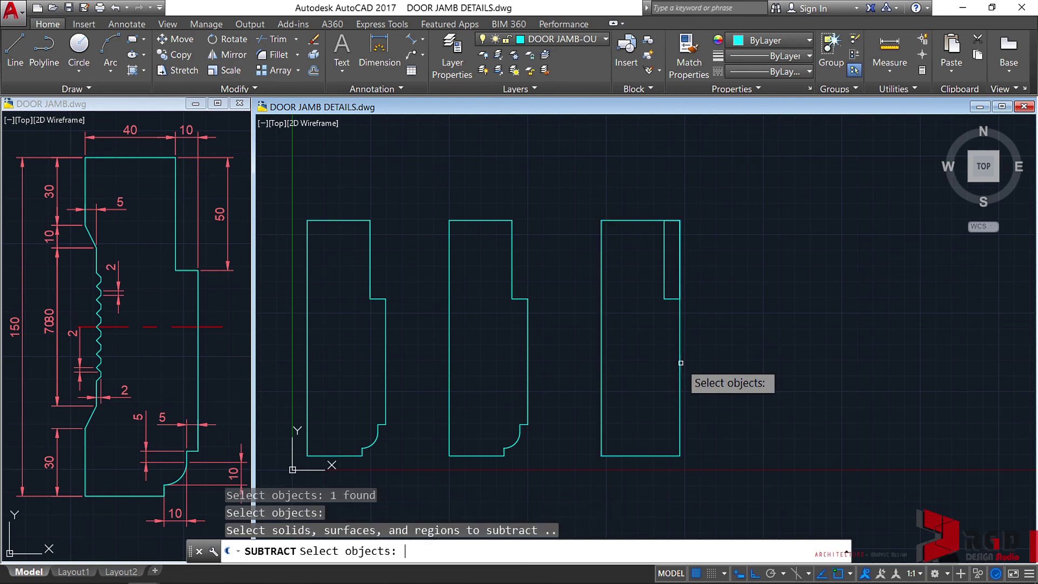
click(664, 246)
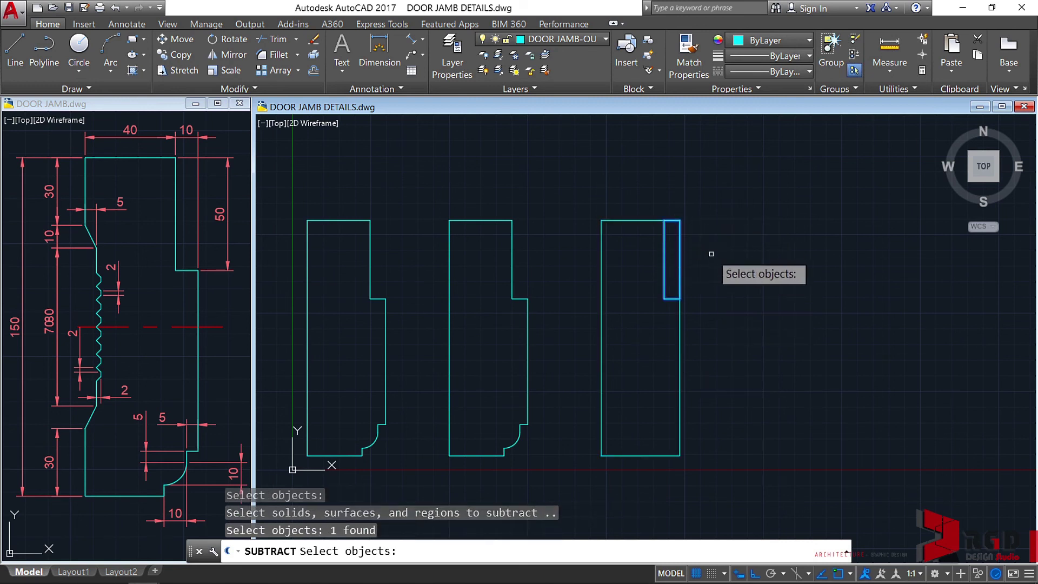
key(Return)
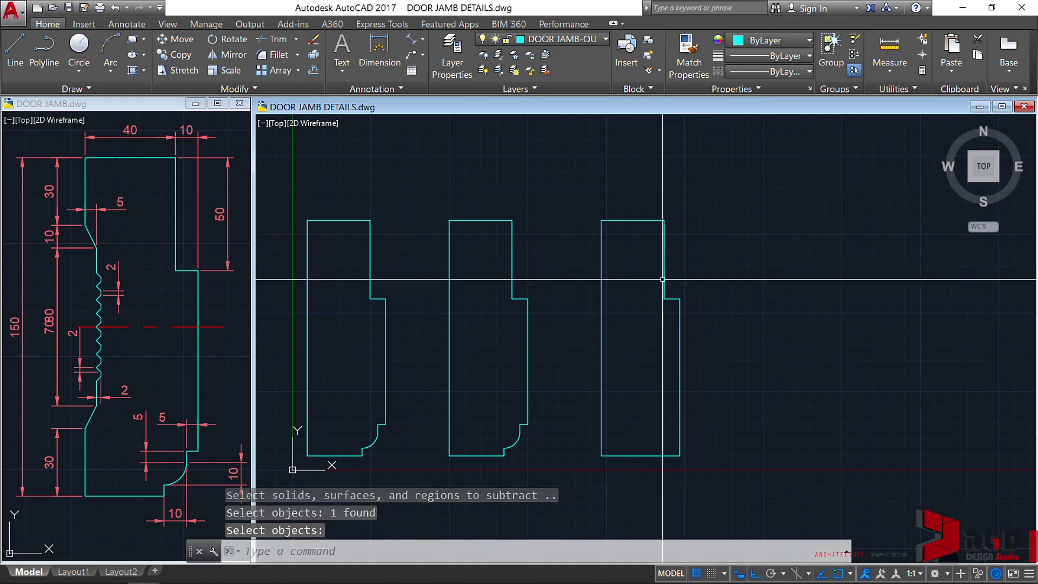
Erase the notched region to the right of the second door jamb profile
middle_drag(637, 387, 728, 382)
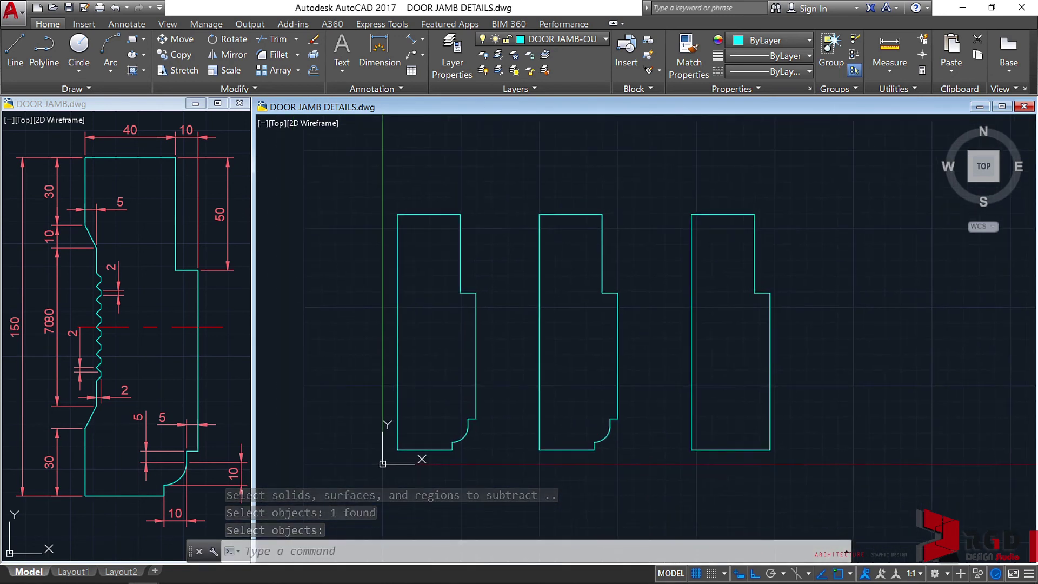
click(793, 491)
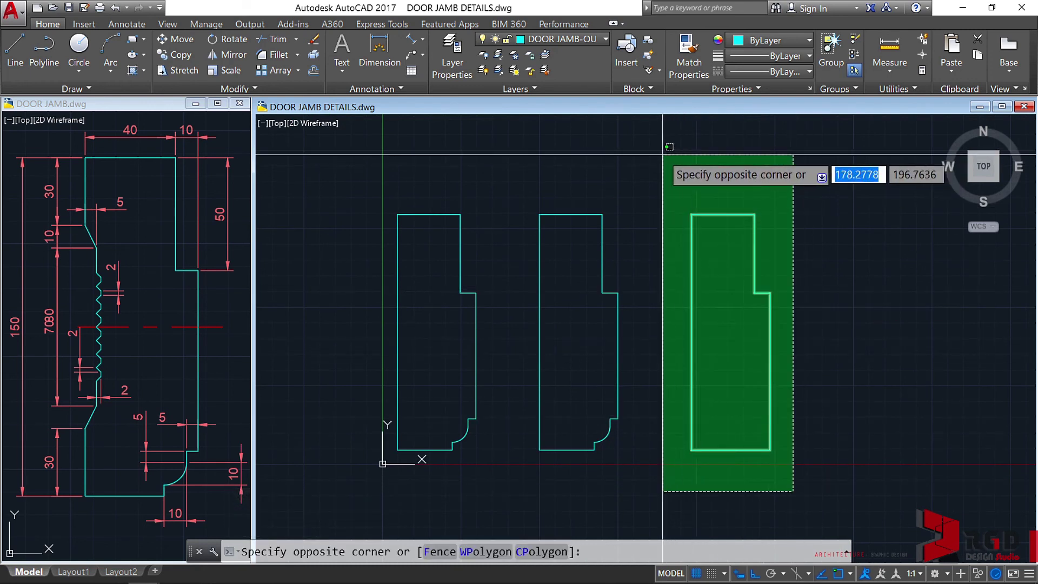
click(676, 193)
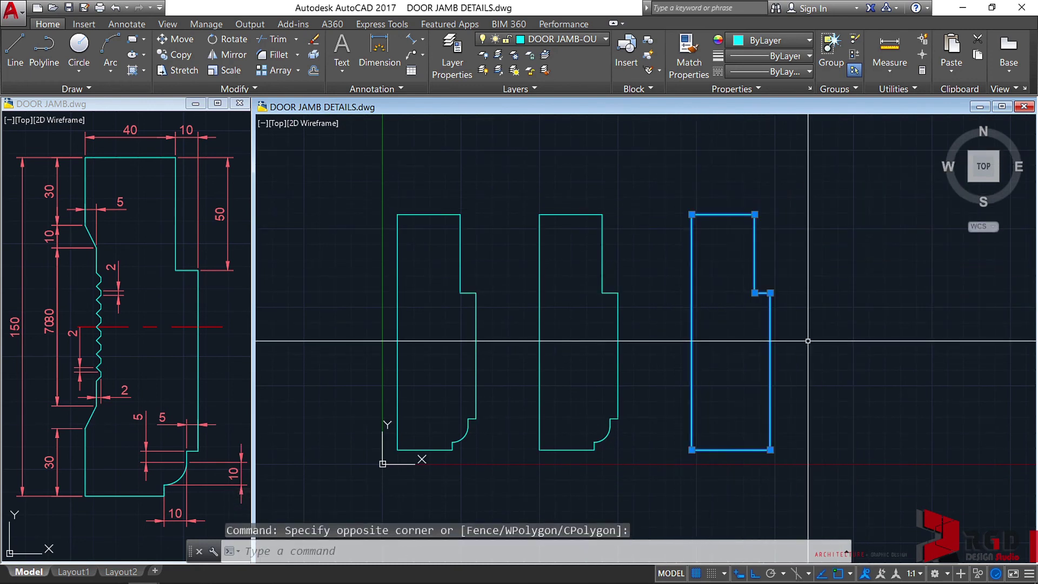
key(Return)
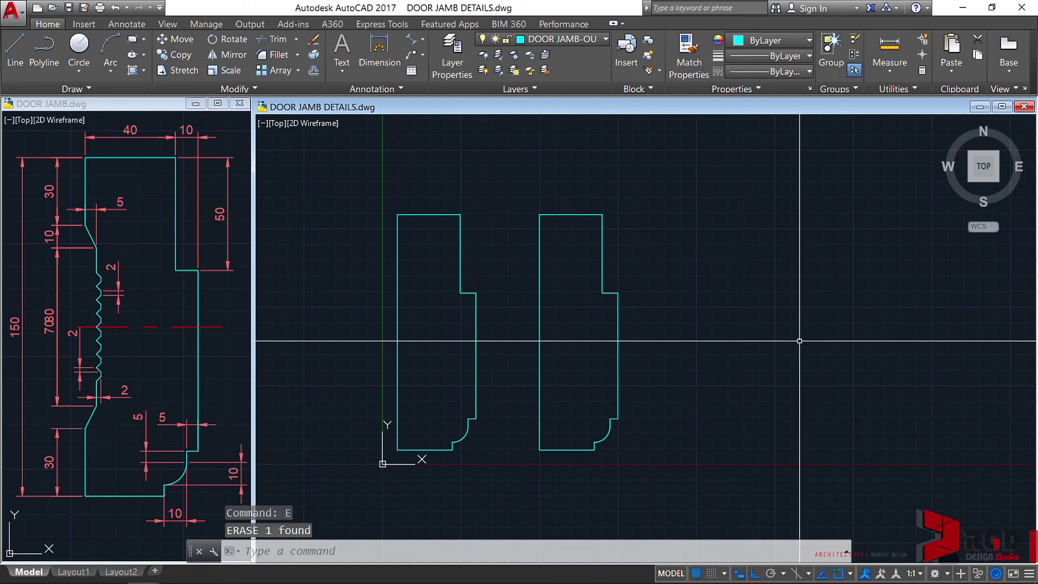
key(Escape)
key(Escape)
middle_drag(560, 391, 625, 377)
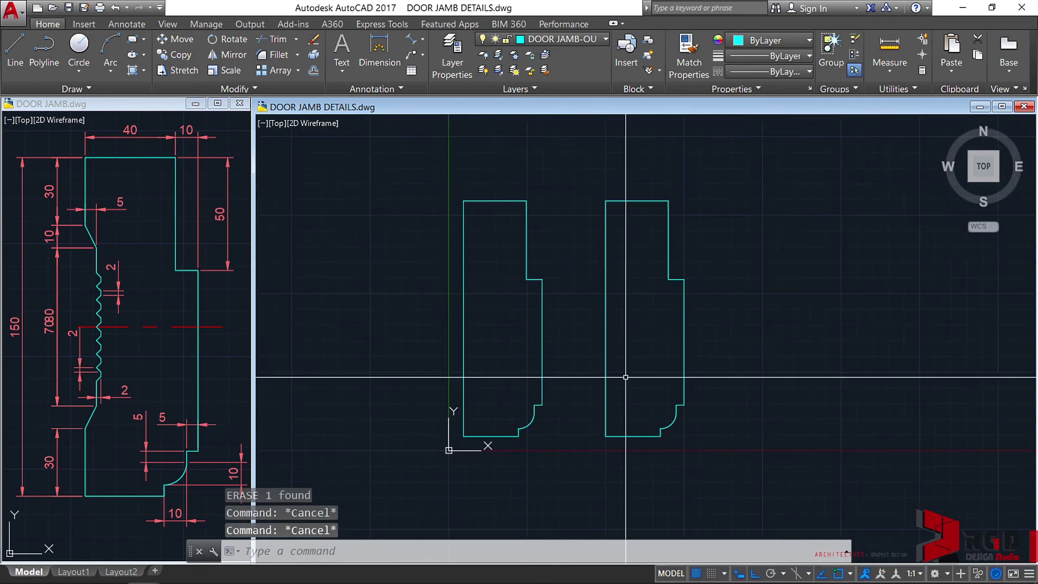